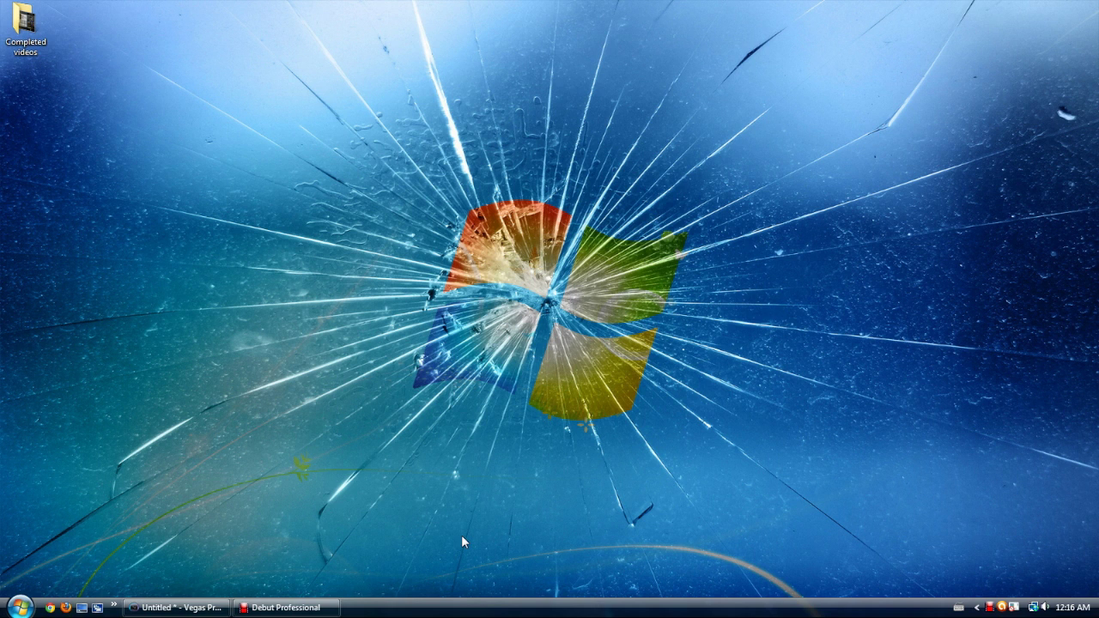
Restore the minimized Vegas Pro editor window from the taskbar.
{"action": "mouse_move", "coordinate": [191, 611]}
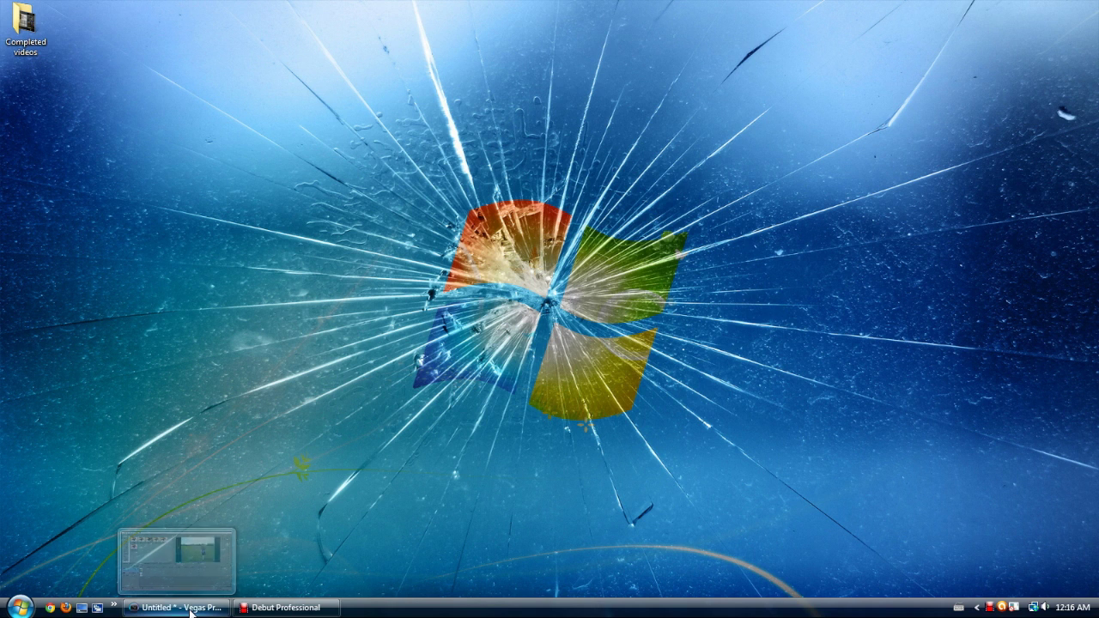
Set the first clip's Pan/Crop to Match Output Aspect and play it back to check framing.
{"action": "left_click", "coordinate": [191, 610]}
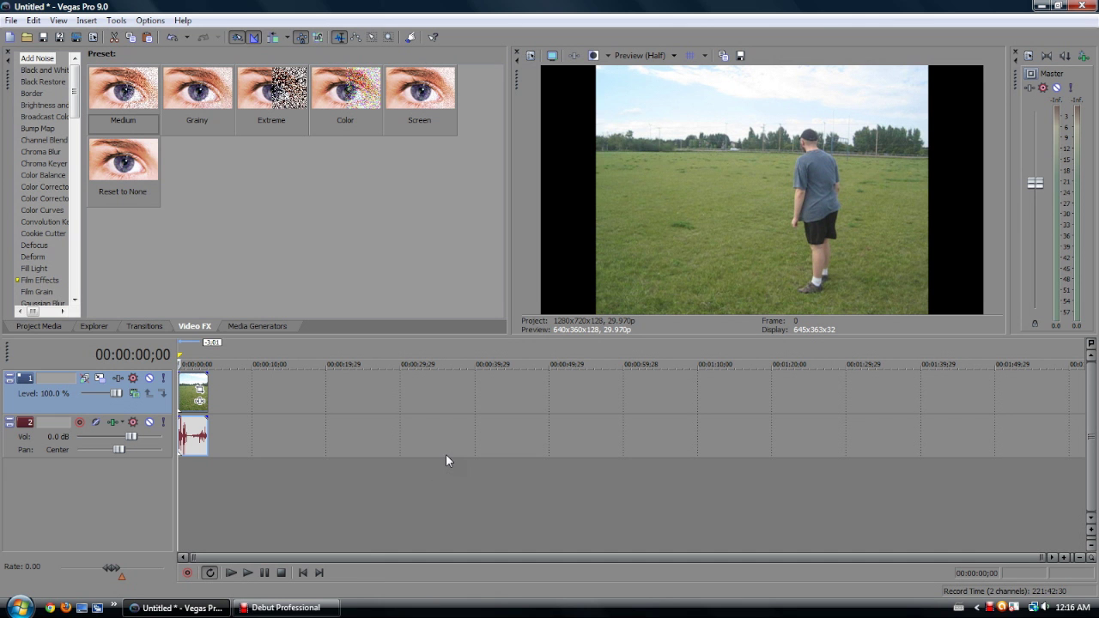
{"action": "left_click", "coordinate": [188, 390]}
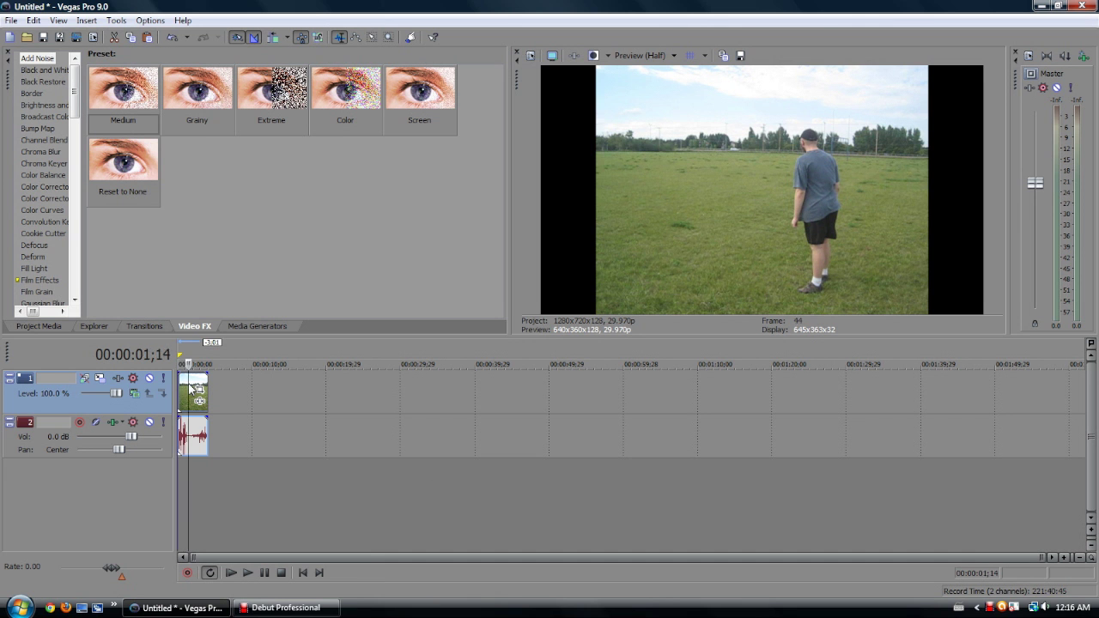
{"action": "left_click", "coordinate": [301, 576]}
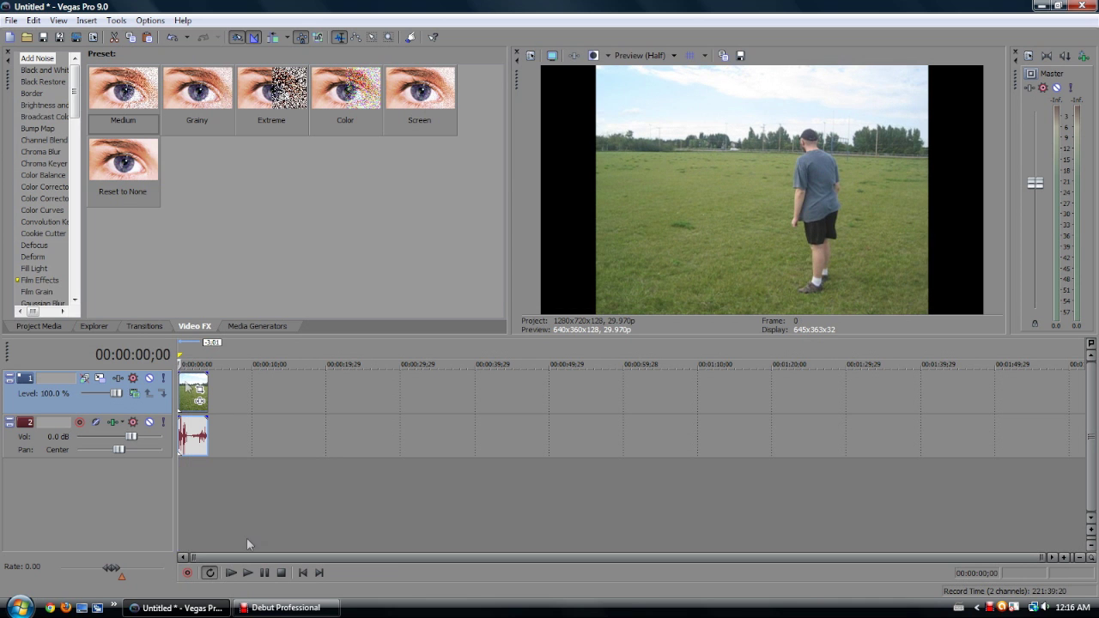
{"action": "left_click", "coordinate": [199, 388]}
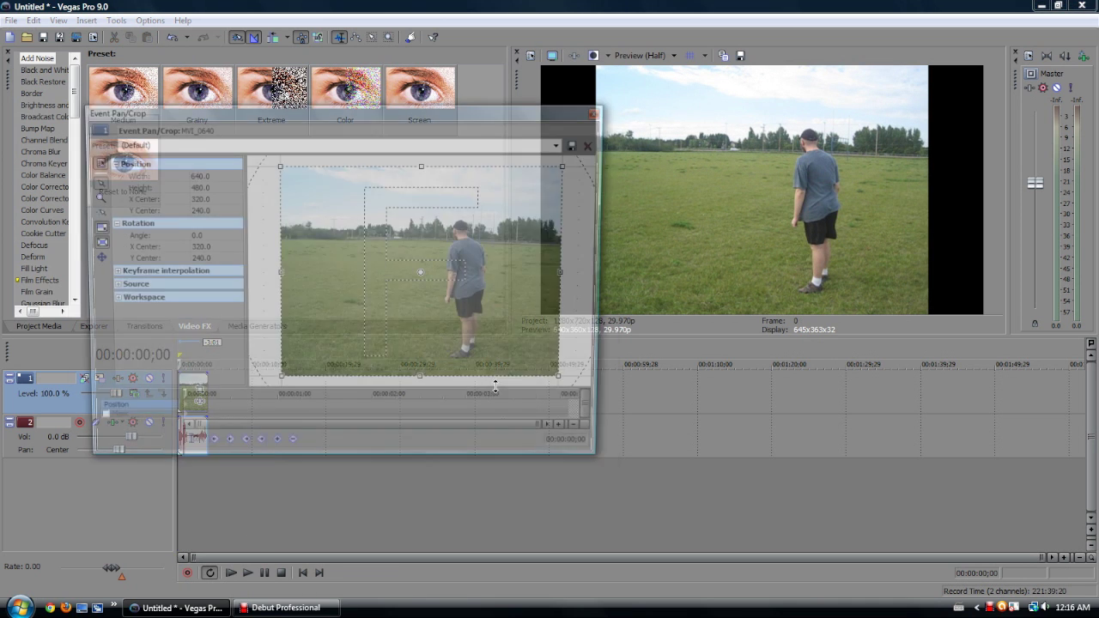
{"action": "right_click", "coordinate": [509, 383]}
{"action": "left_click", "coordinate": [549, 435]}
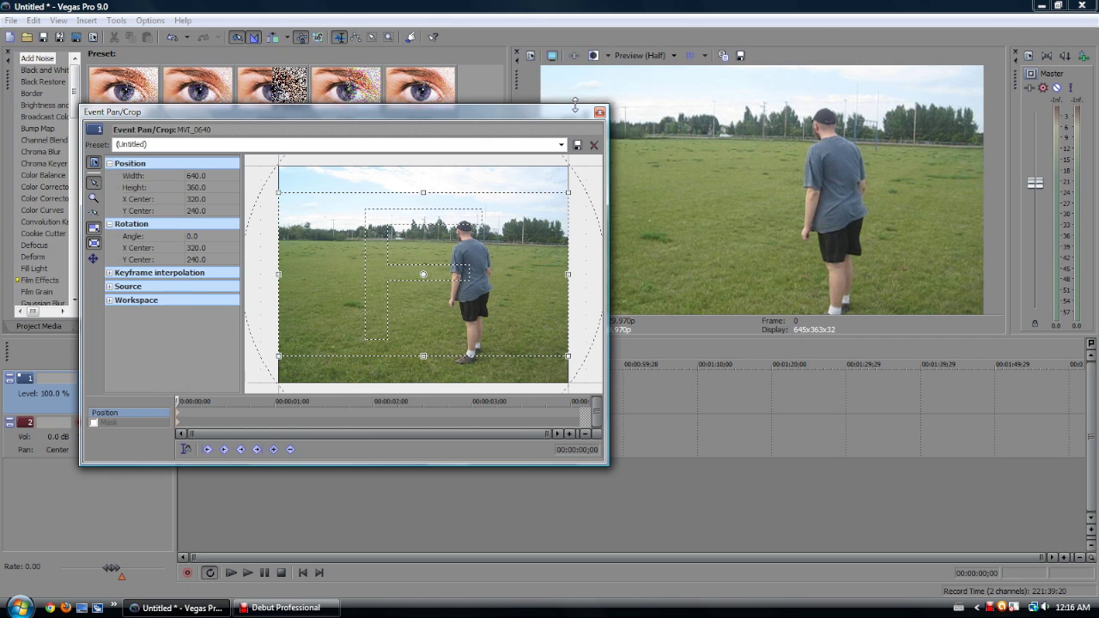
{"action": "left_click", "coordinate": [599, 111]}
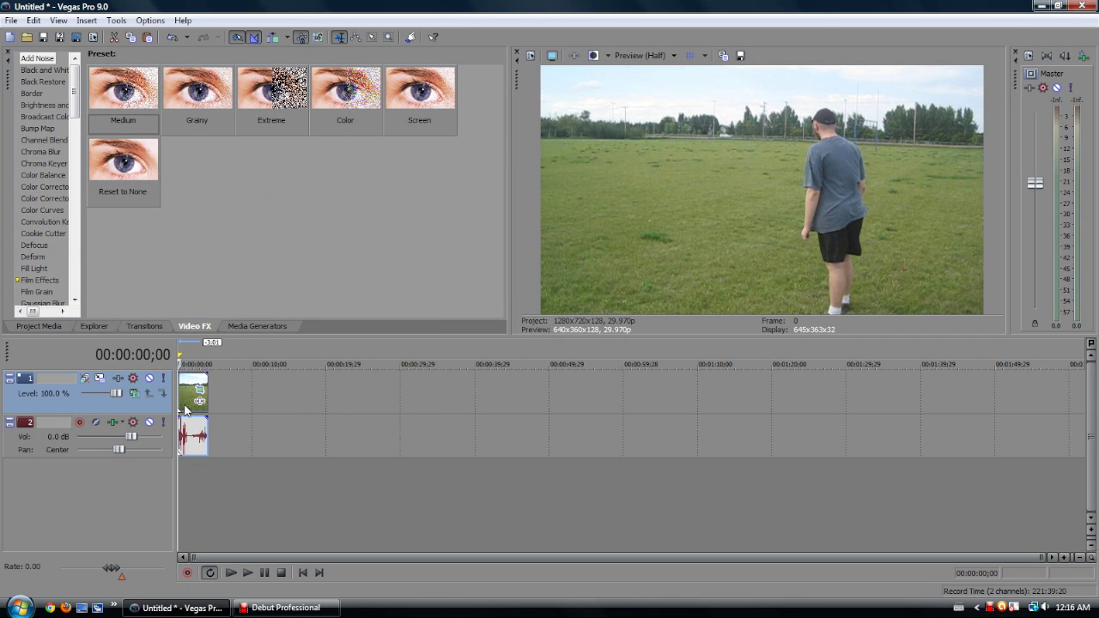
{"action": "key", "text": "space"}
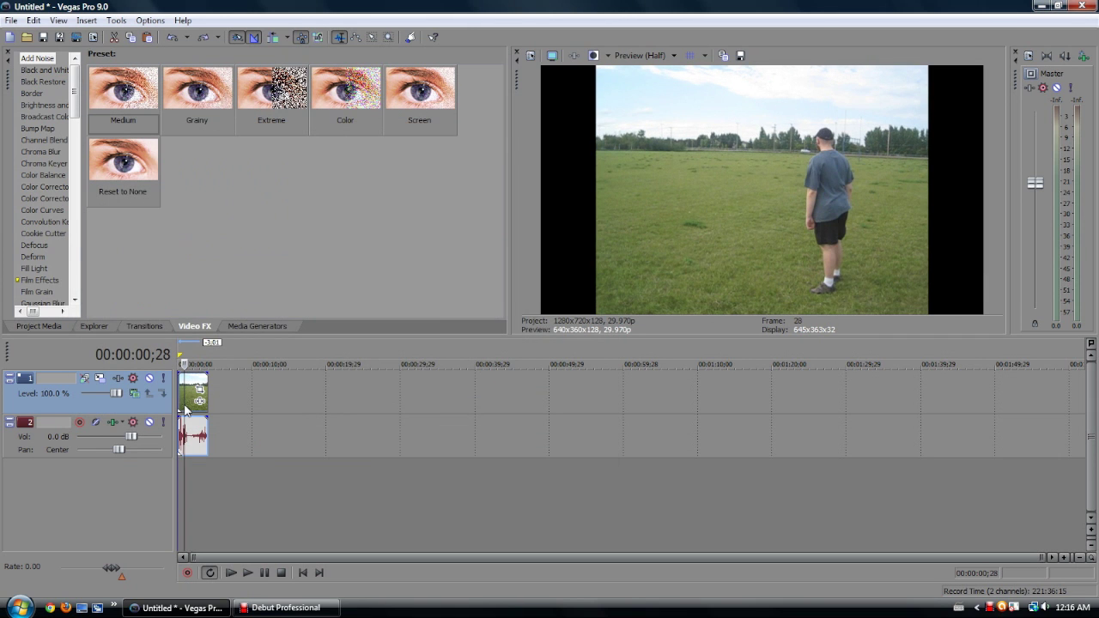
Place a copy of the clip right after it and match its crop to the output aspect too.
{"action": "left_click_drag", "start_coordinate": [203, 400], "coordinate": [233, 401]}
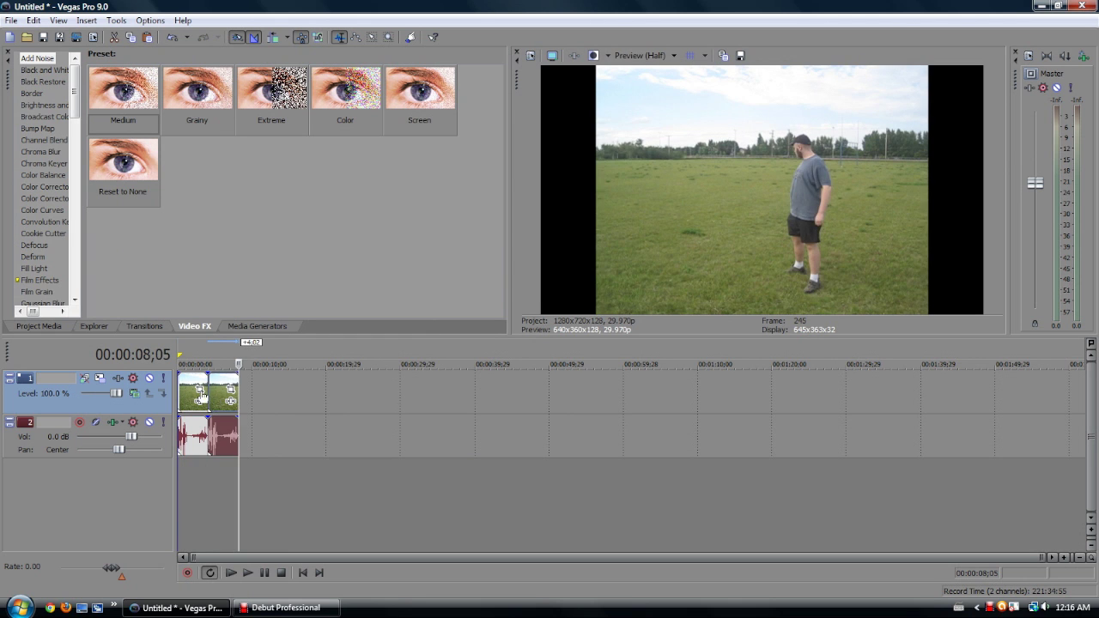
{"action": "left_click", "coordinate": [197, 389]}
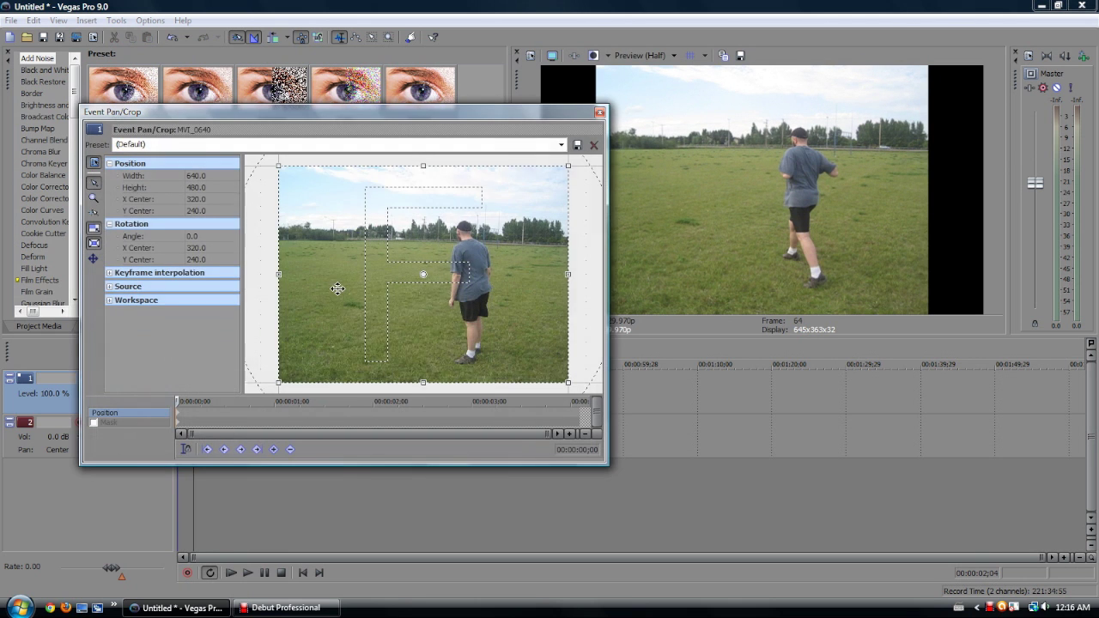
{"action": "right_click", "coordinate": [340, 295]}
{"action": "left_click", "coordinate": [383, 356]}
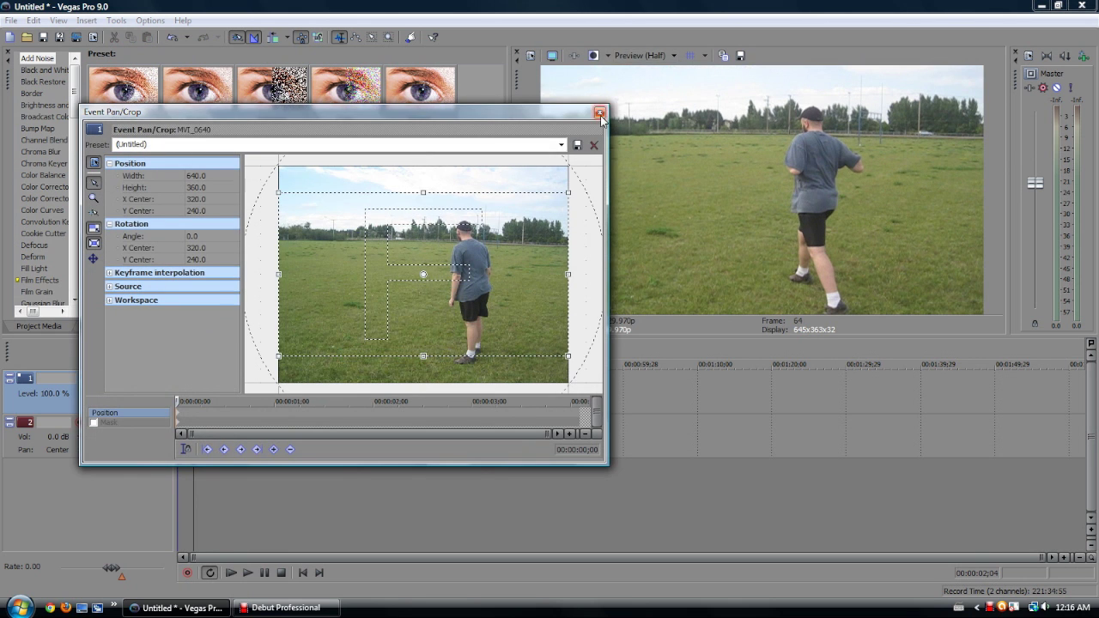
{"action": "left_click", "coordinate": [599, 113]}
Apply the Deform Shear Horizontally and Film Grain Extreme presets to the first clip.
{"action": "left_click", "coordinate": [34, 257]}
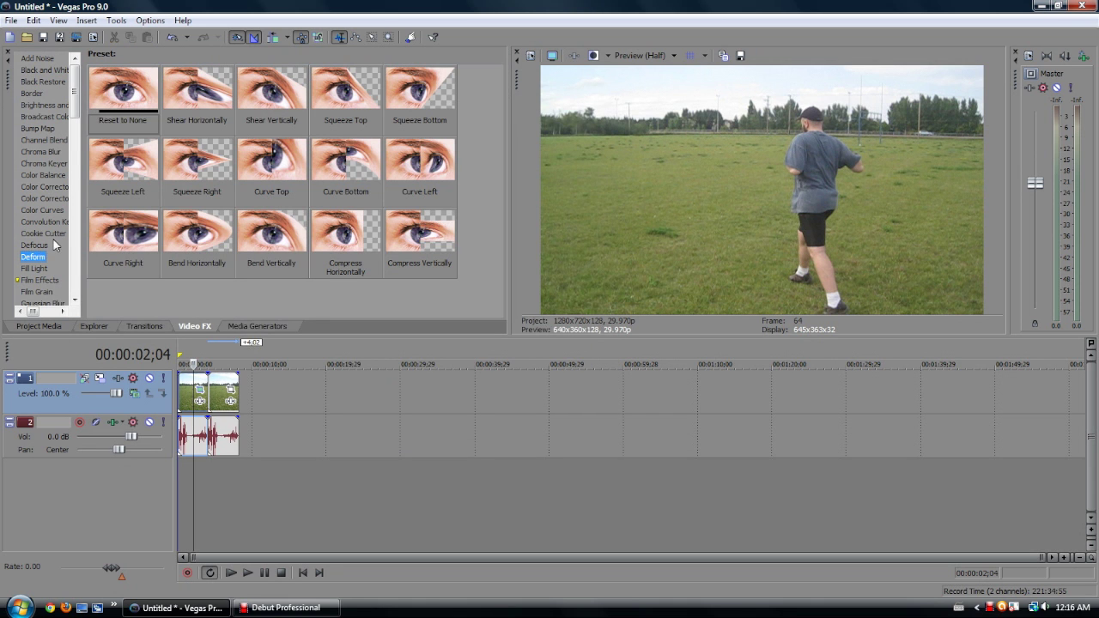
{"action": "left_click_drag", "start_coordinate": [196, 97], "coordinate": [199, 396]}
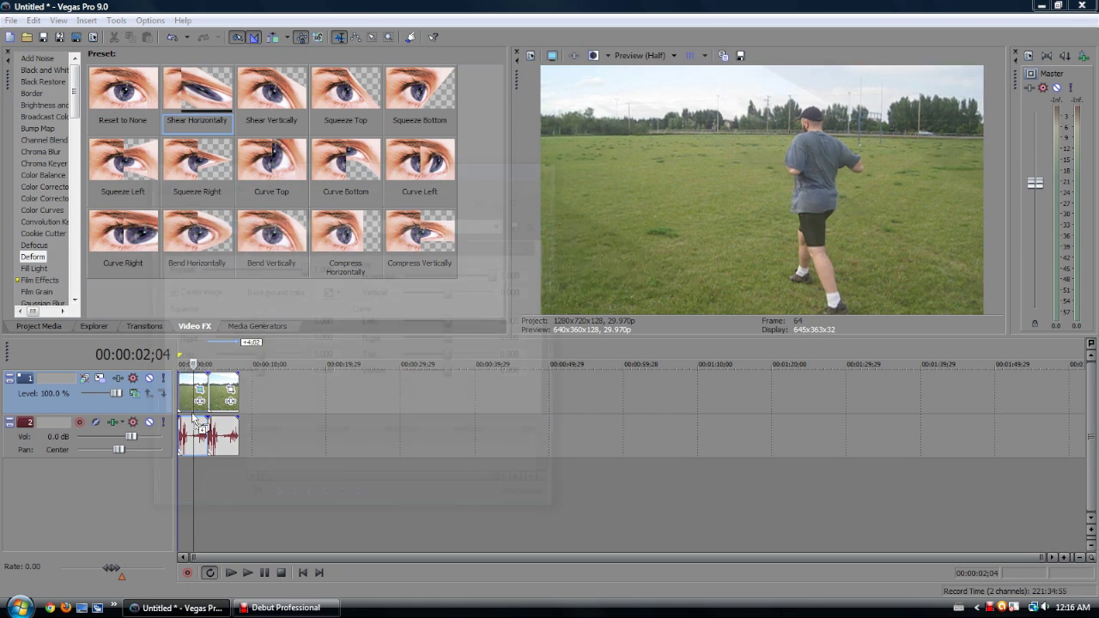
{"action": "left_click", "coordinate": [548, 172]}
{"action": "left_click", "coordinate": [37, 292]}
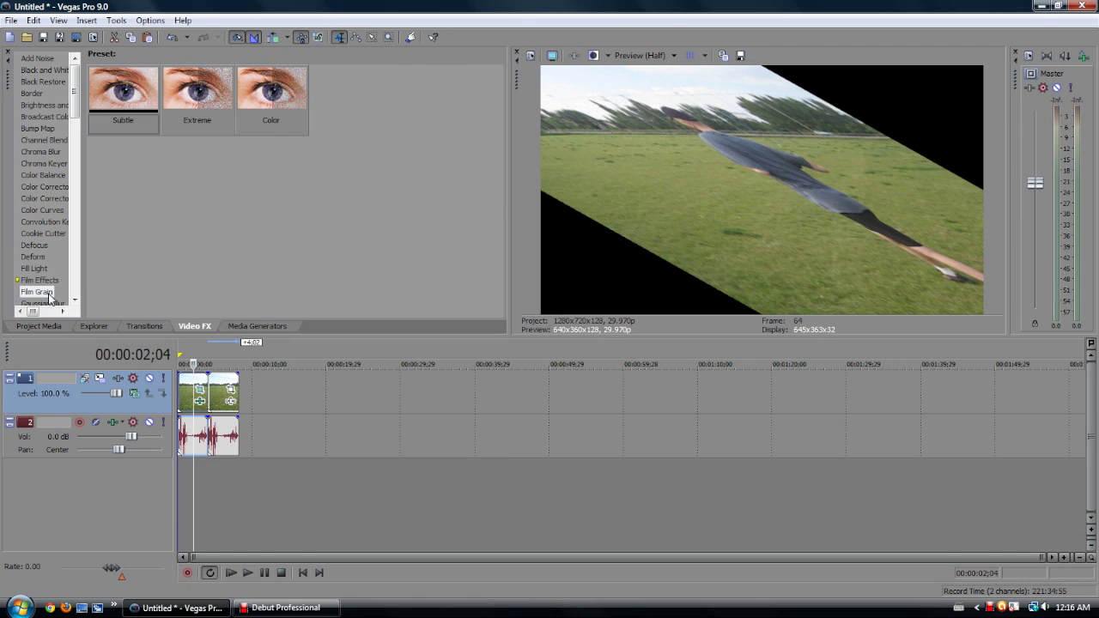
{"action": "left_click_drag", "start_coordinate": [197, 90], "coordinate": [199, 396]}
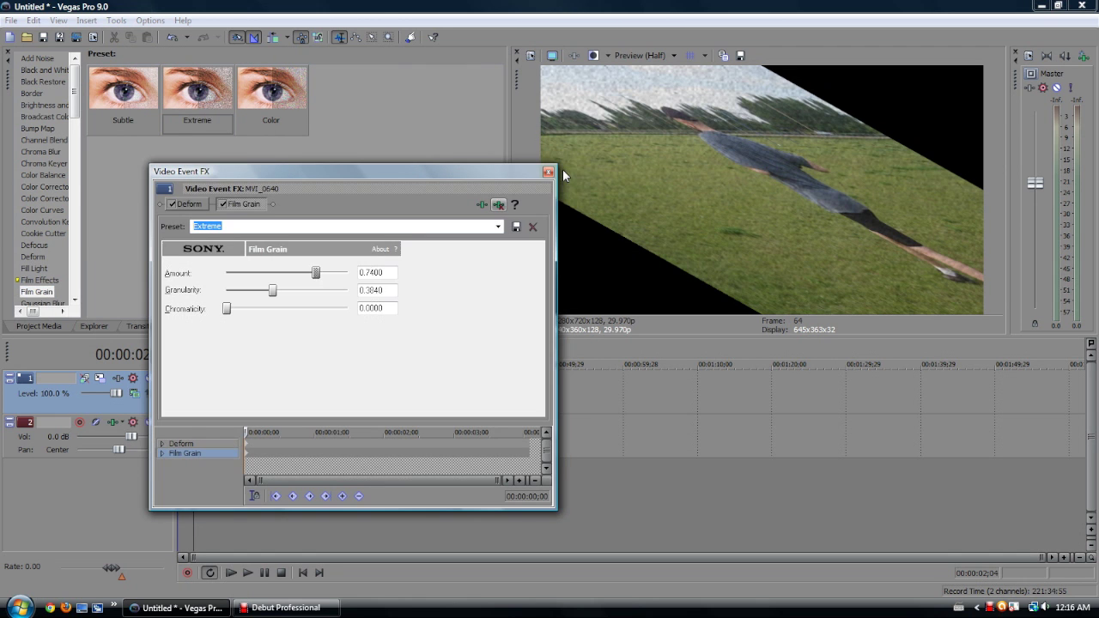
{"action": "left_click", "coordinate": [548, 172]}
Copy the first clip and paste its event attributes onto the second clip.
{"action": "left_click_drag", "start_coordinate": [212, 354], "coordinate": [223, 353]}
{"action": "left_click", "coordinate": [197, 356]}
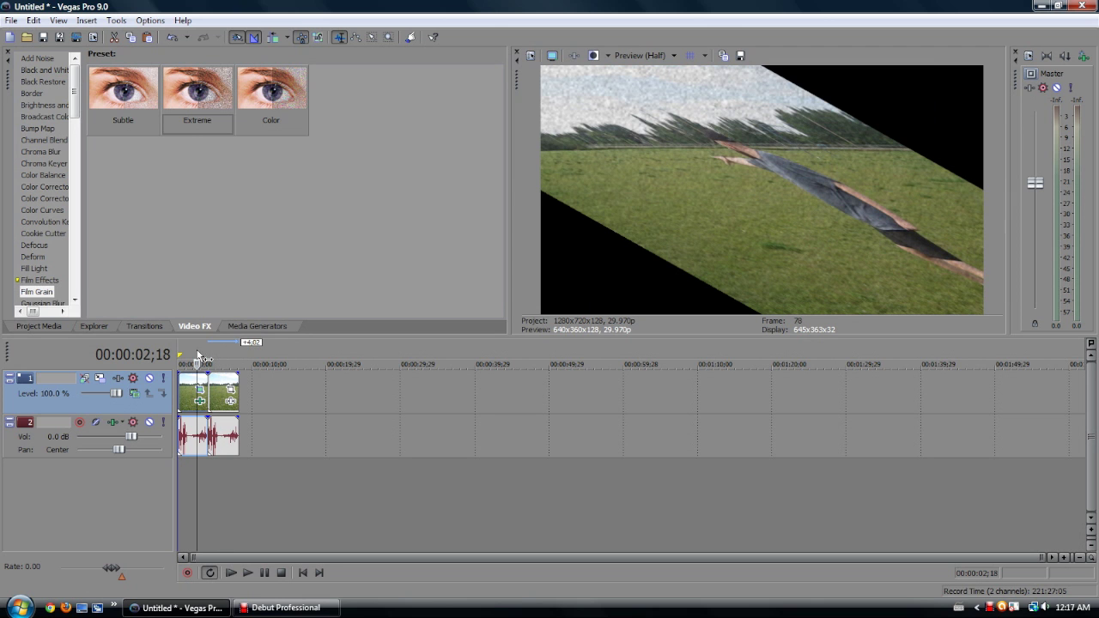
{"action": "left_click", "coordinate": [188, 394]}
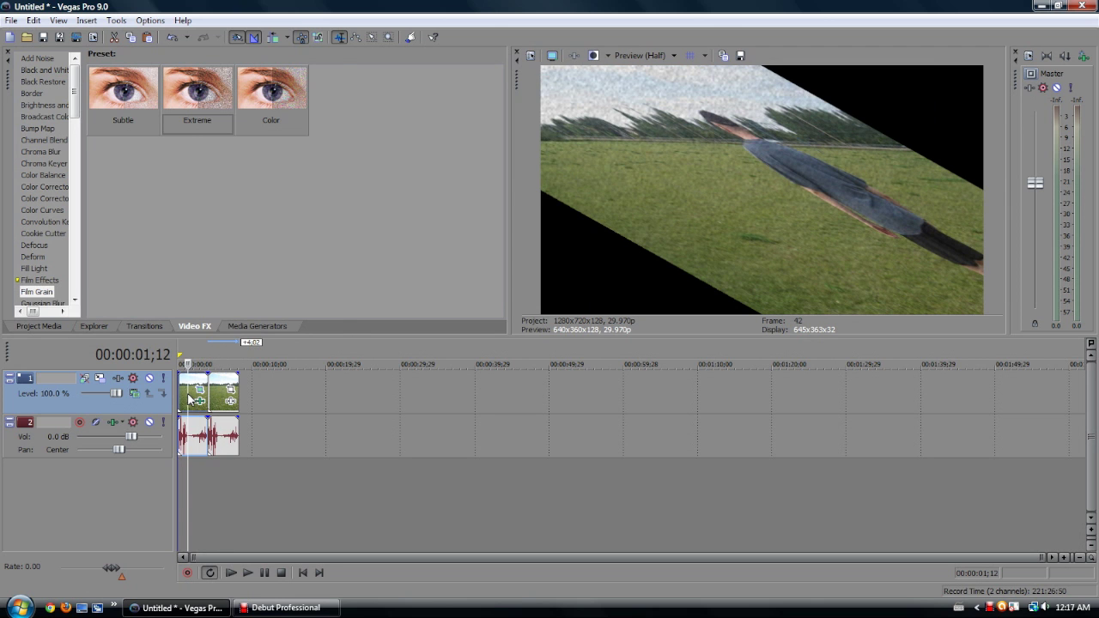
{"action": "right_click", "coordinate": [189, 394]}
{"action": "left_click", "coordinate": [230, 191]}
{"action": "left_click", "coordinate": [220, 397]}
{"action": "right_click", "coordinate": [222, 397]}
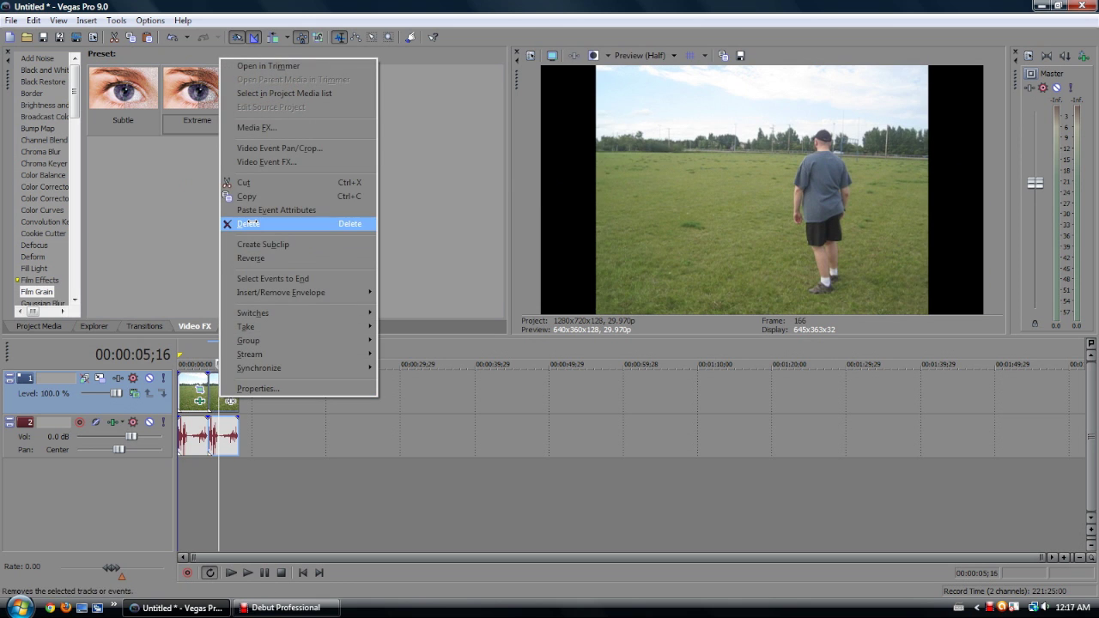
{"action": "left_click", "coordinate": [251, 212]}
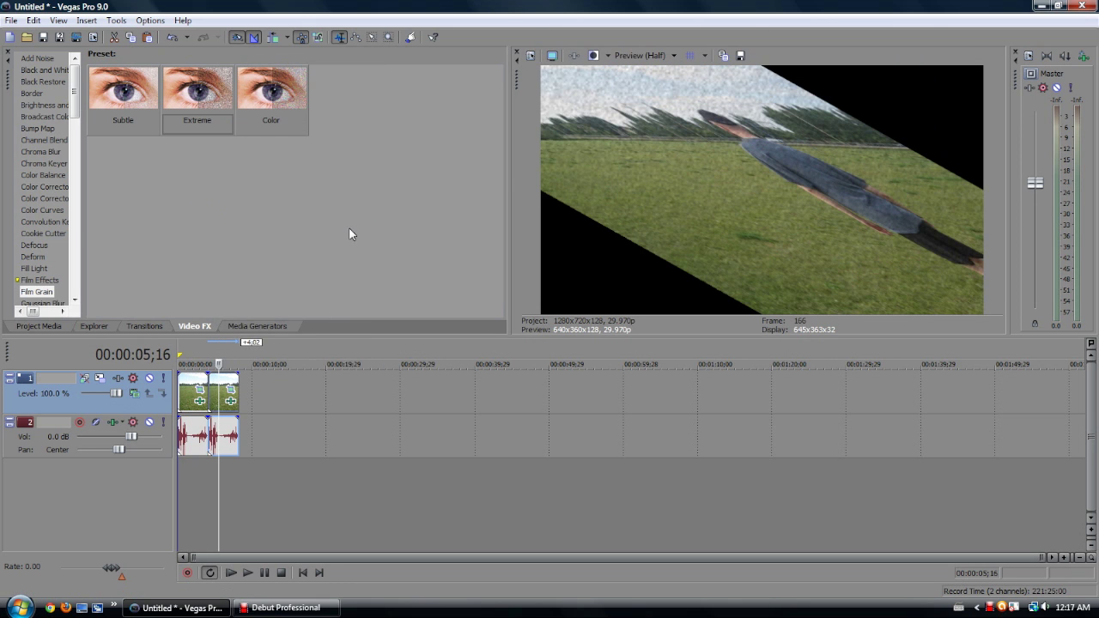
Remove the pasted Deform and Film Grain effects from the second clip.
{"action": "left_click", "coordinate": [230, 400]}
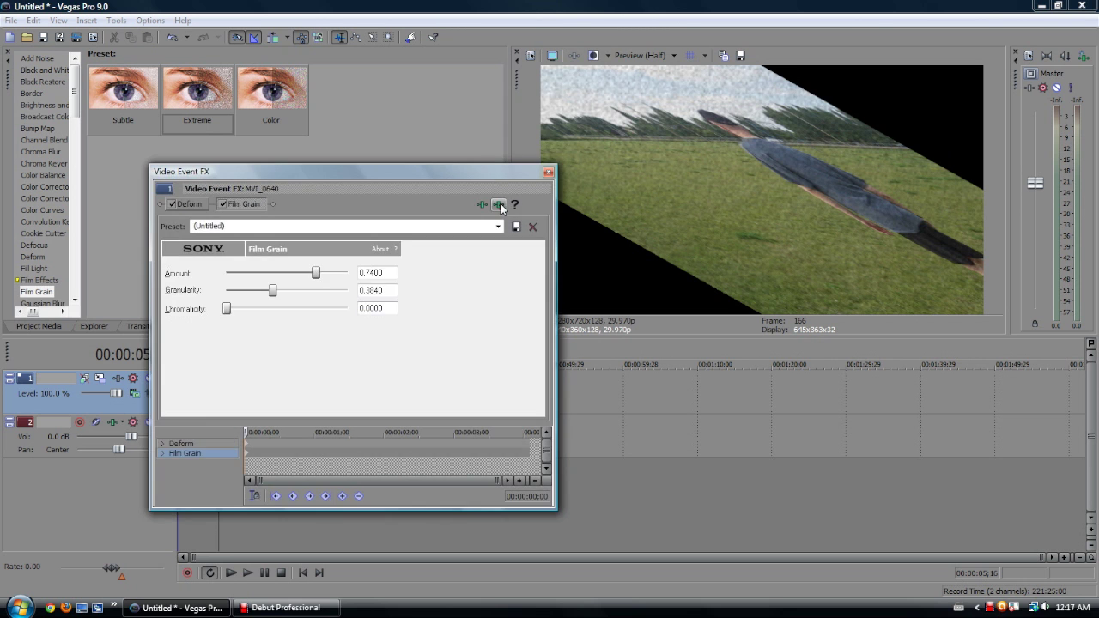
{"action": "left_click", "coordinate": [548, 171]}
{"action": "left_click_drag", "start_coordinate": [197, 88], "coordinate": [206, 401]}
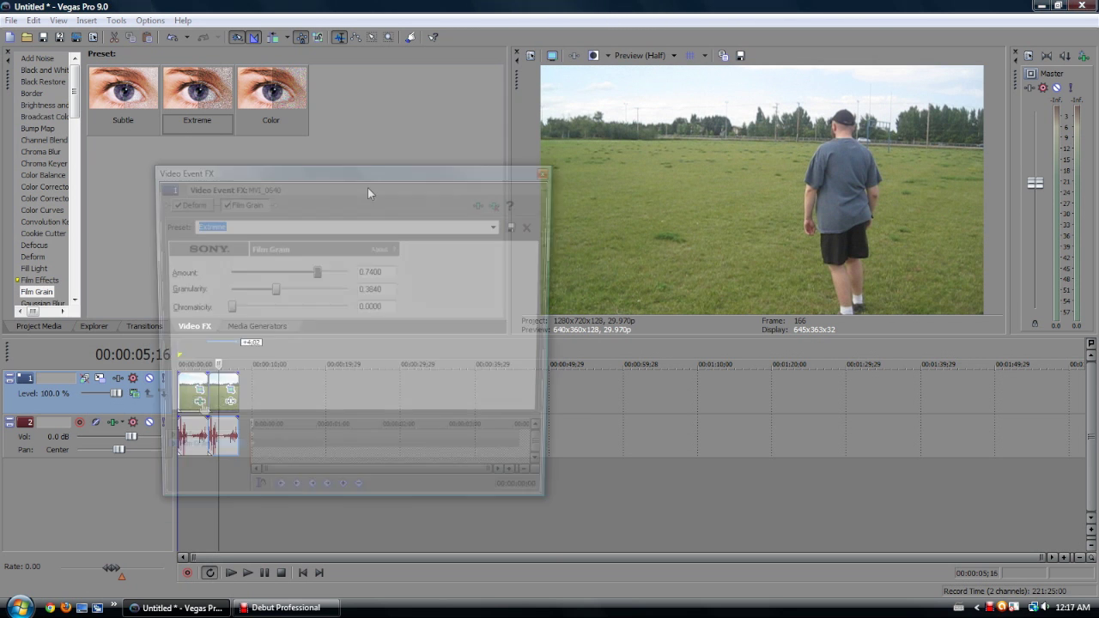
{"action": "left_click", "coordinate": [498, 204]}
Close the effect settings and open Customize Keyboard from the Options menu, showing the keyboard map list.
{"action": "left_click", "coordinate": [497, 204]}
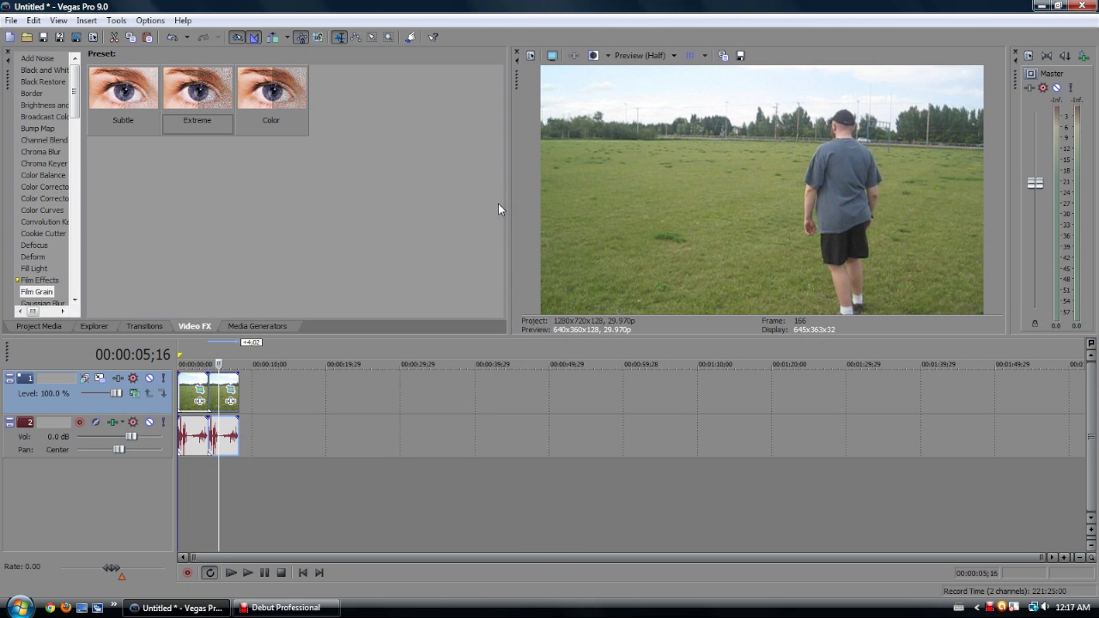
{"action": "left_click", "coordinate": [191, 392]}
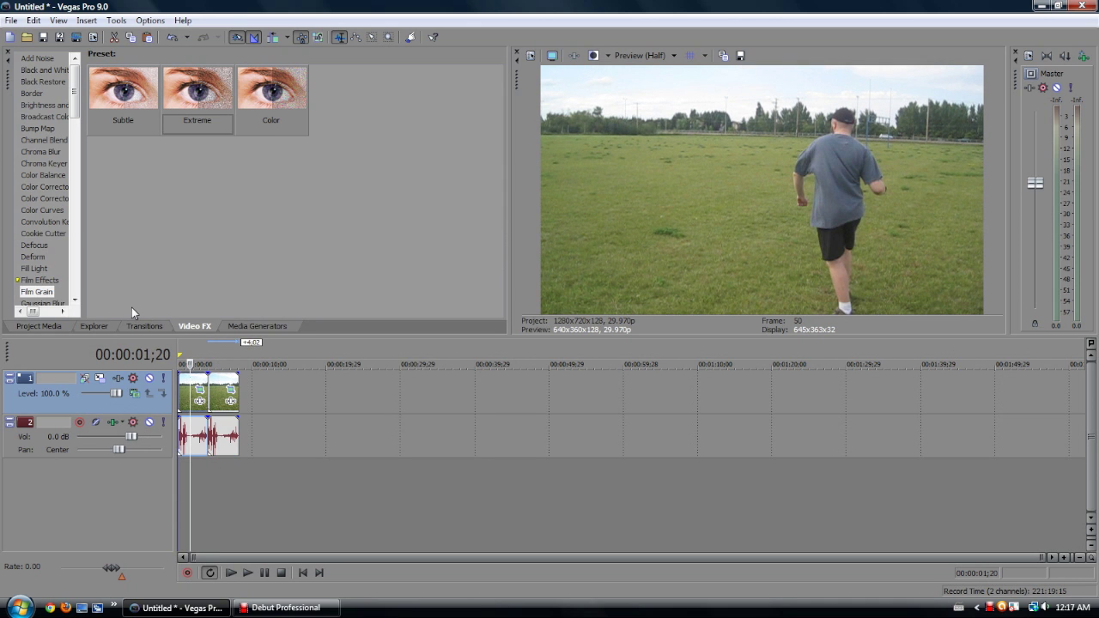
{"action": "left_click", "coordinate": [151, 23]}
{"action": "left_click", "coordinate": [199, 386]}
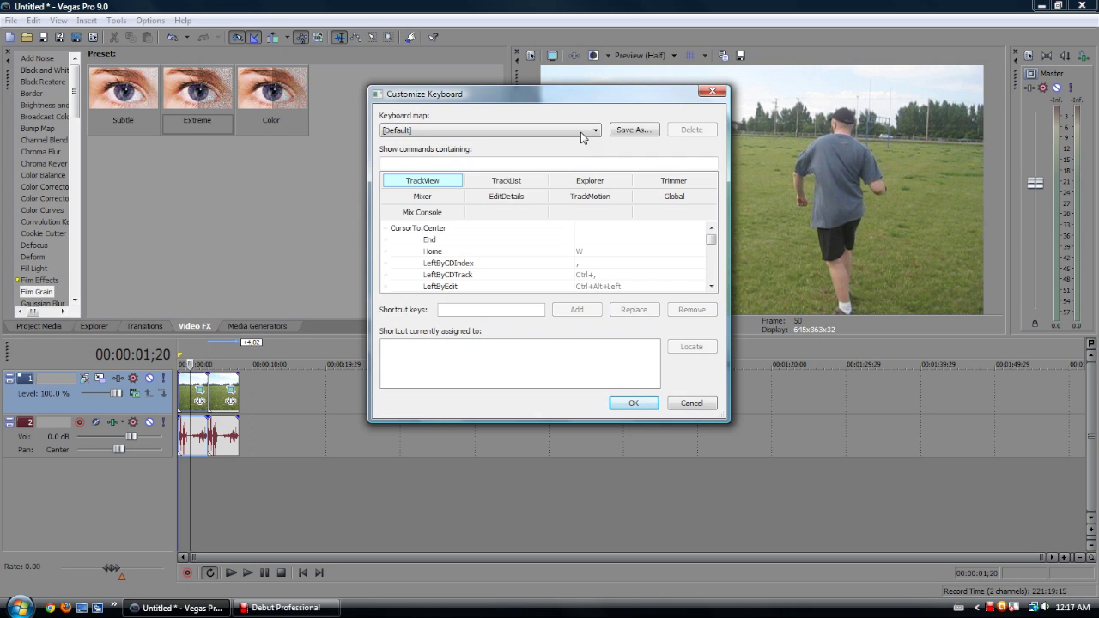
{"action": "left_click", "coordinate": [591, 130]}
Save a copy of the [Default] keyboard map under the name 'Custom'.
{"action": "left_click", "coordinate": [630, 130]}
{"action": "left_click", "coordinate": [632, 130]}
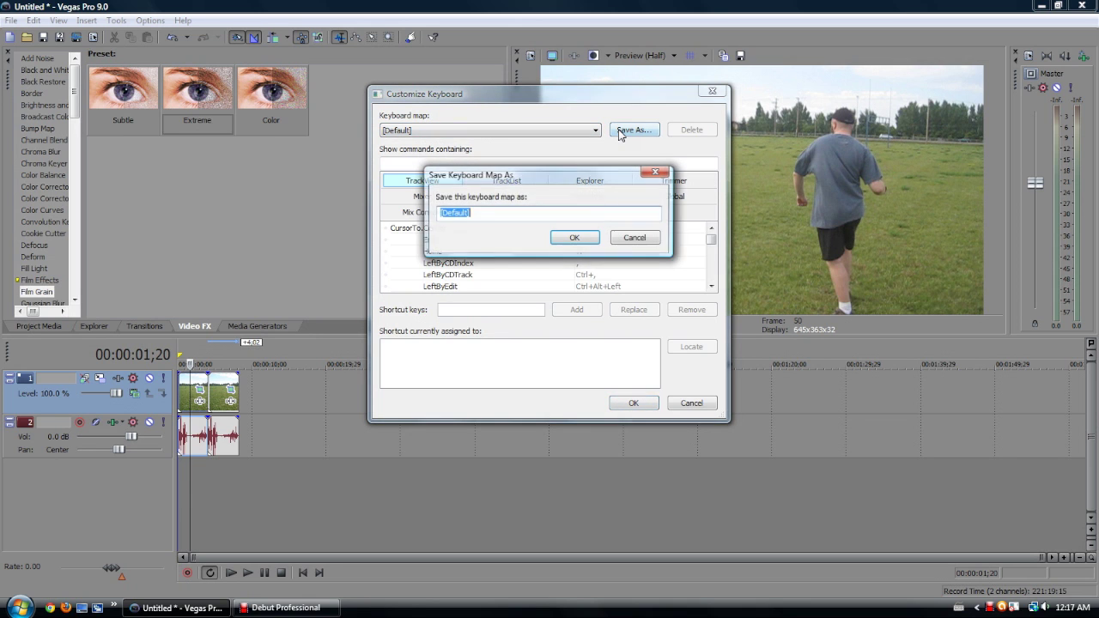
{"action": "left_click", "coordinate": [474, 212]}
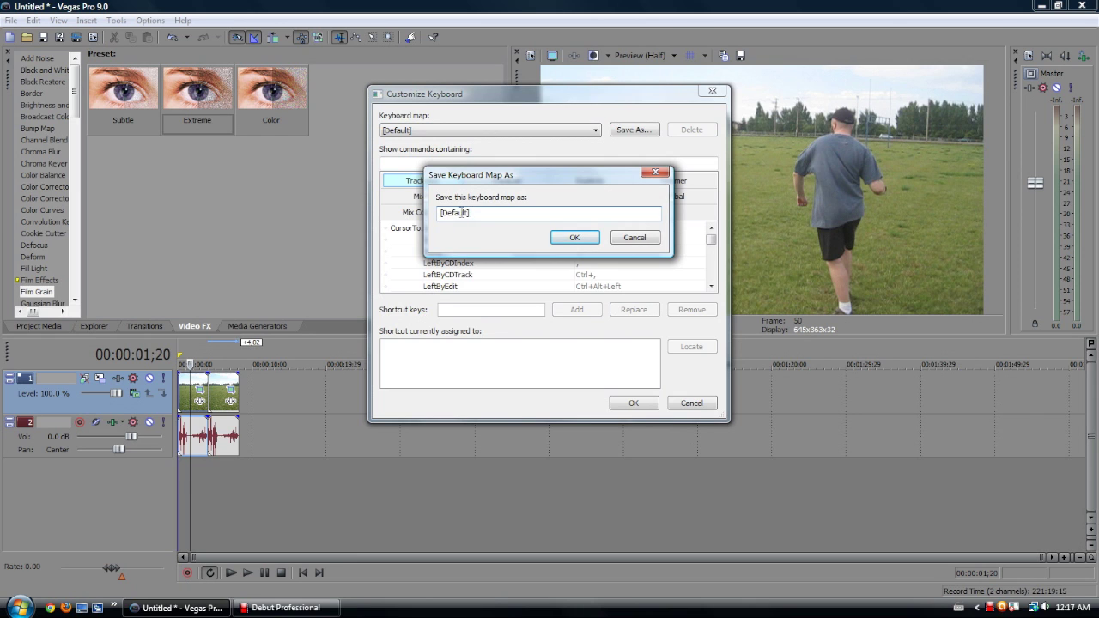
{"action": "key", "text": "ctrl+a"}
{"action": "type", "text": "Custom"}
{"action": "key", "text": "Return"}
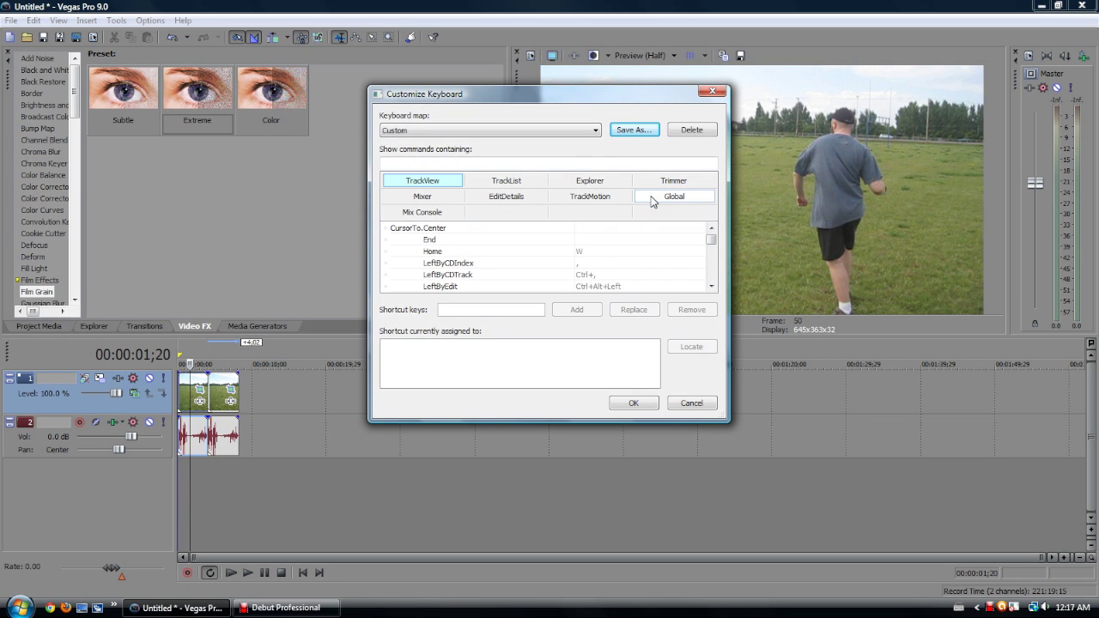
Browse the TrackList, Explorer, TrackMotion, Trimmer, Global and EditDetails command lists.
{"action": "left_click", "coordinate": [507, 180]}
{"action": "left_click", "coordinate": [589, 180]}
{"action": "left_click", "coordinate": [576, 194]}
{"action": "left_click", "coordinate": [646, 181]}
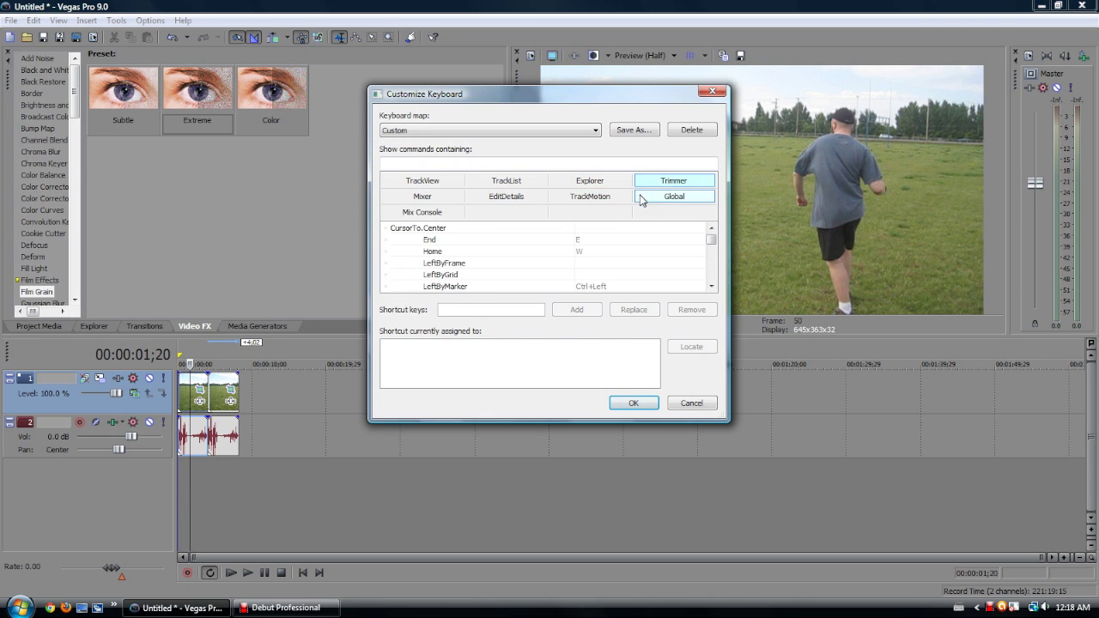
{"action": "left_click", "coordinate": [640, 198]}
{"action": "left_click", "coordinate": [609, 182]}
{"action": "left_click", "coordinate": [608, 197]}
{"action": "left_click", "coordinate": [527, 196]}
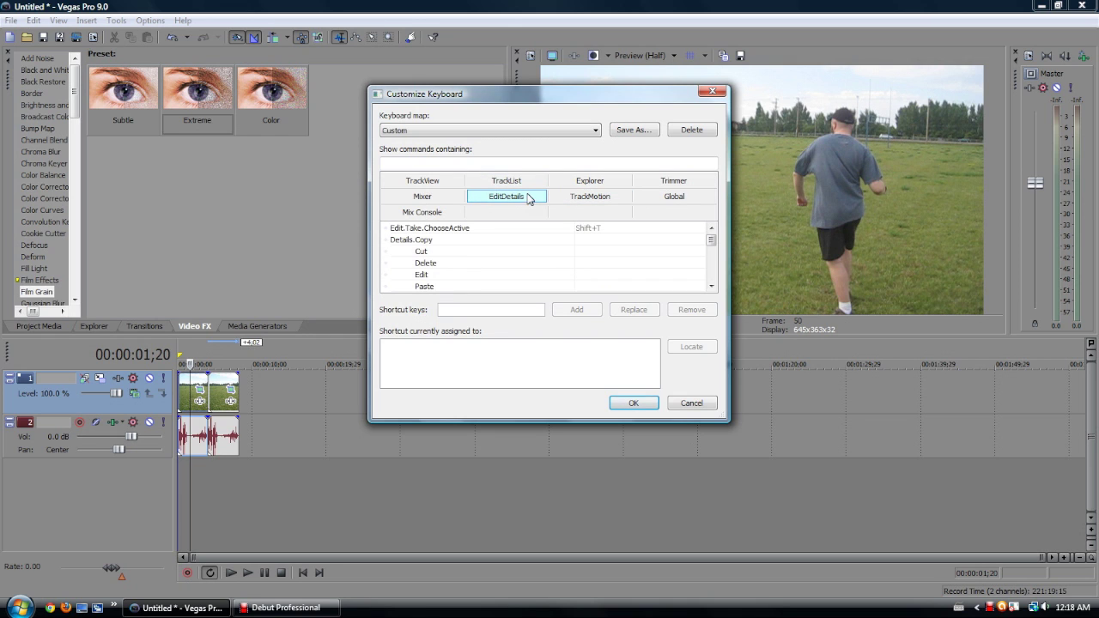
{"action": "left_click", "coordinate": [422, 263]}
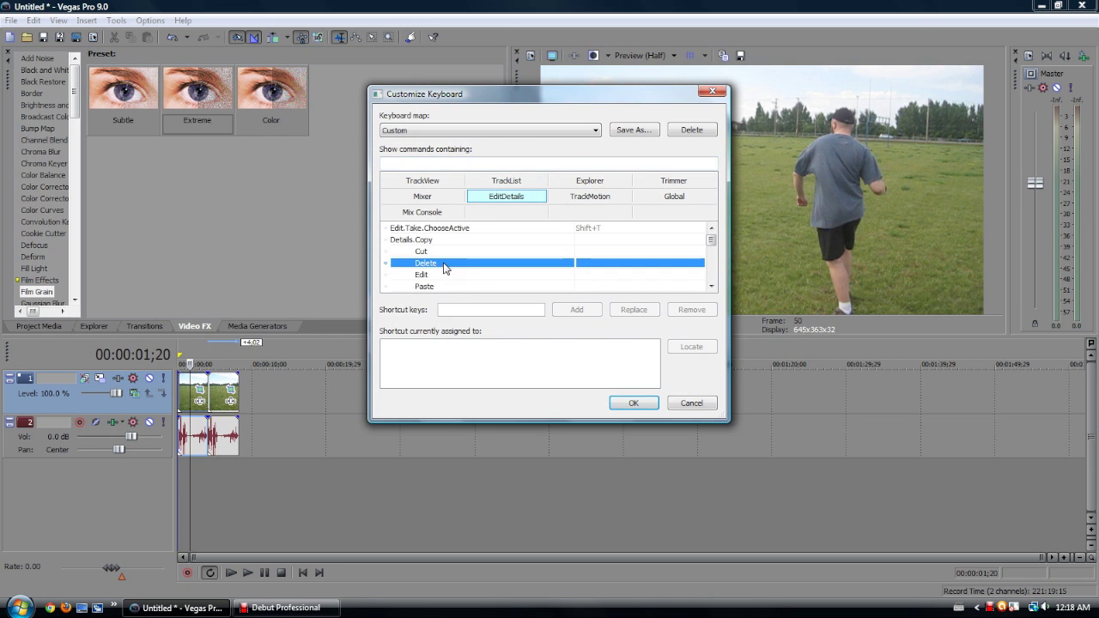
{"action": "scroll", "coordinate": [486, 273], "scroll_direction": "down", "scroll_amount": 2}
{"action": "left_click", "coordinate": [601, 251]}
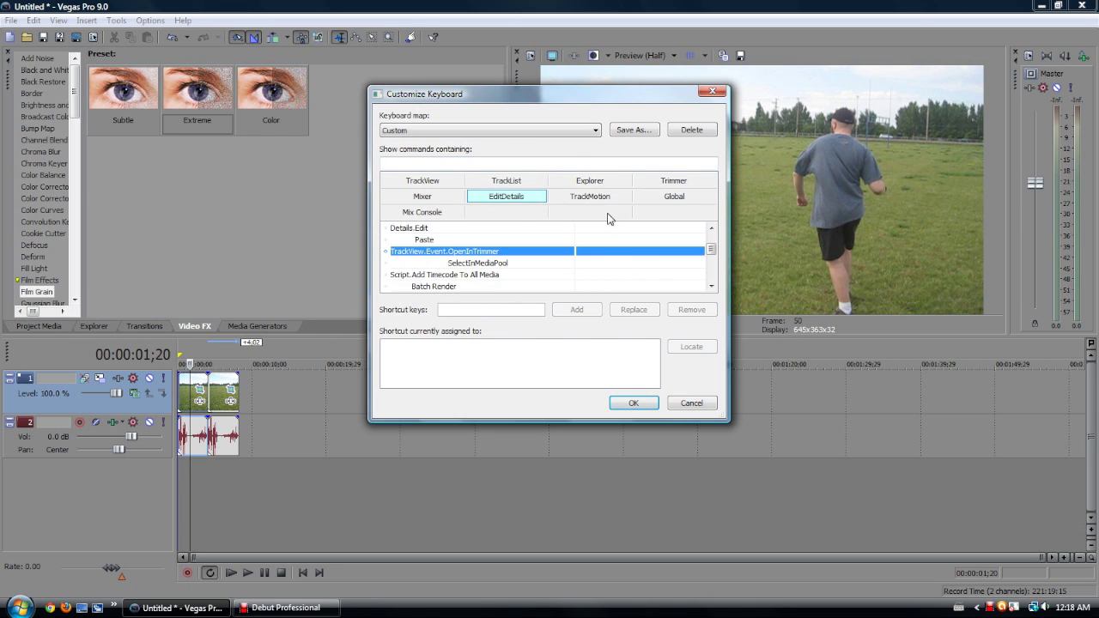
{"action": "scroll", "coordinate": [599, 282], "scroll_direction": "down", "scroll_amount": 5}
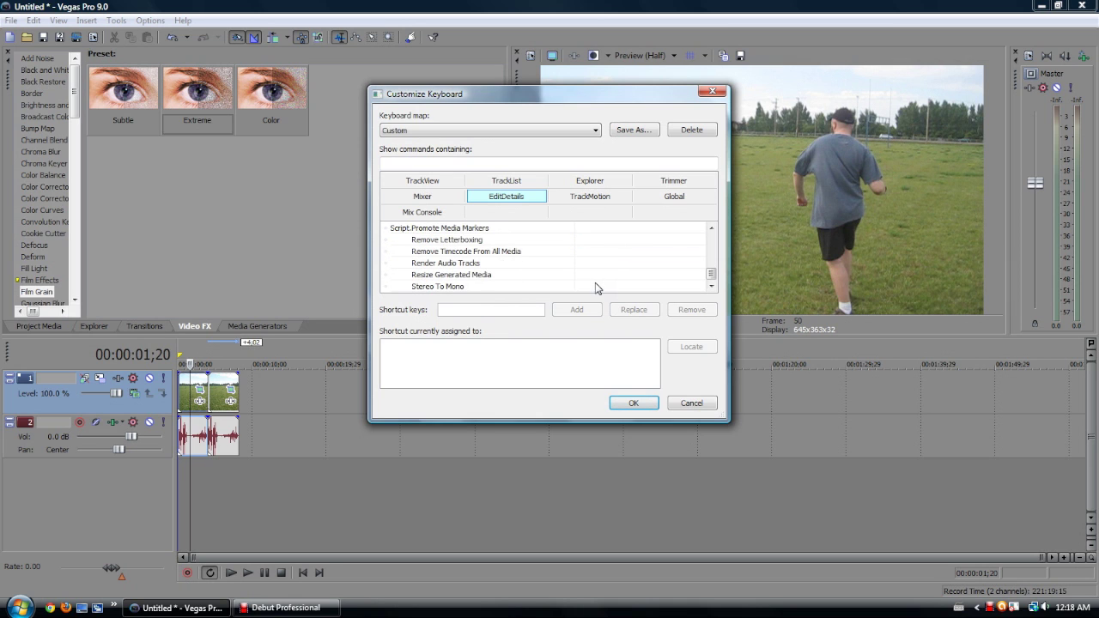
{"action": "left_click", "coordinate": [464, 277]}
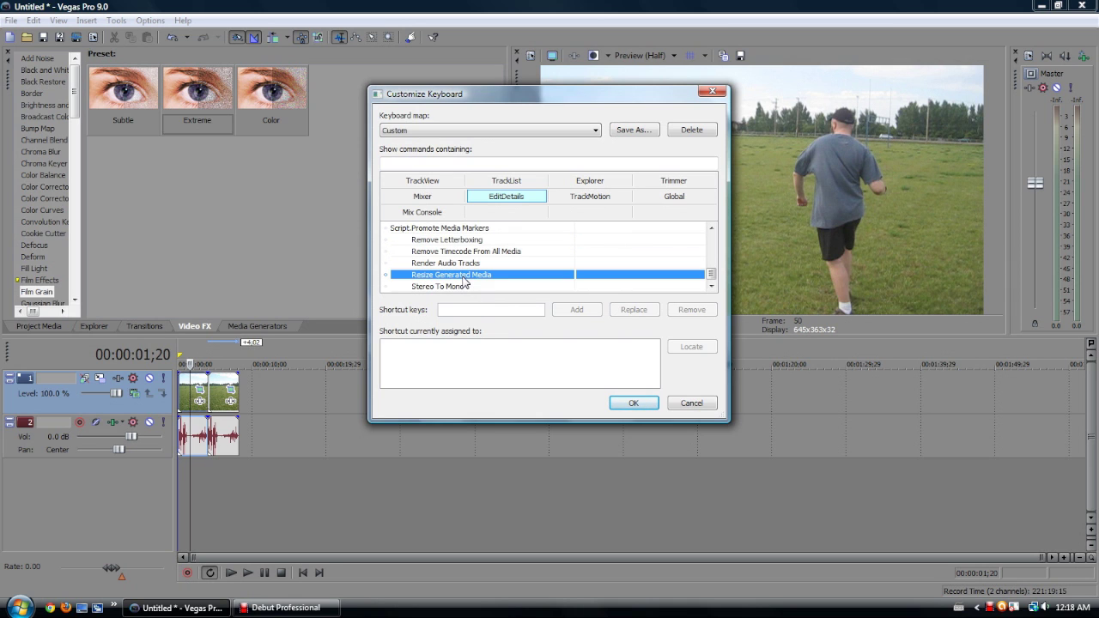
Browse the Mix Console commands such as HideChannel, Channels.All and VerticalLayout.
{"action": "left_click", "coordinate": [421, 212]}
{"action": "left_click", "coordinate": [605, 252]}
{"action": "left_click", "coordinate": [605, 275]}
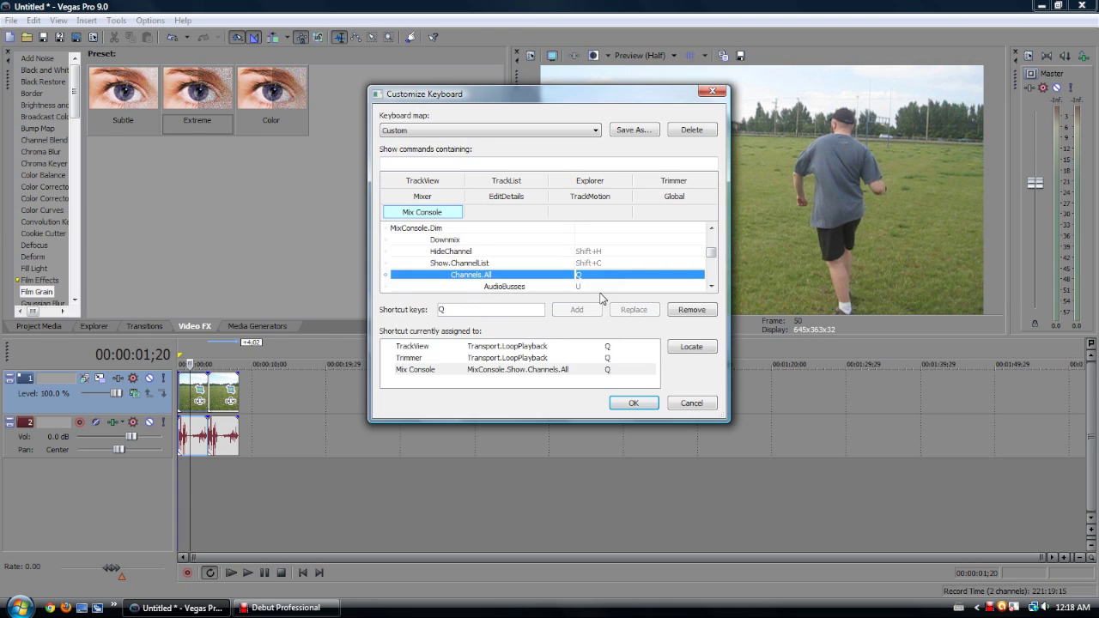
{"action": "scroll", "coordinate": [601, 284], "scroll_direction": "down", "scroll_amount": 3}
{"action": "left_click", "coordinate": [608, 275]}
{"action": "scroll", "coordinate": [608, 281], "scroll_direction": "down", "scroll_amount": 1}
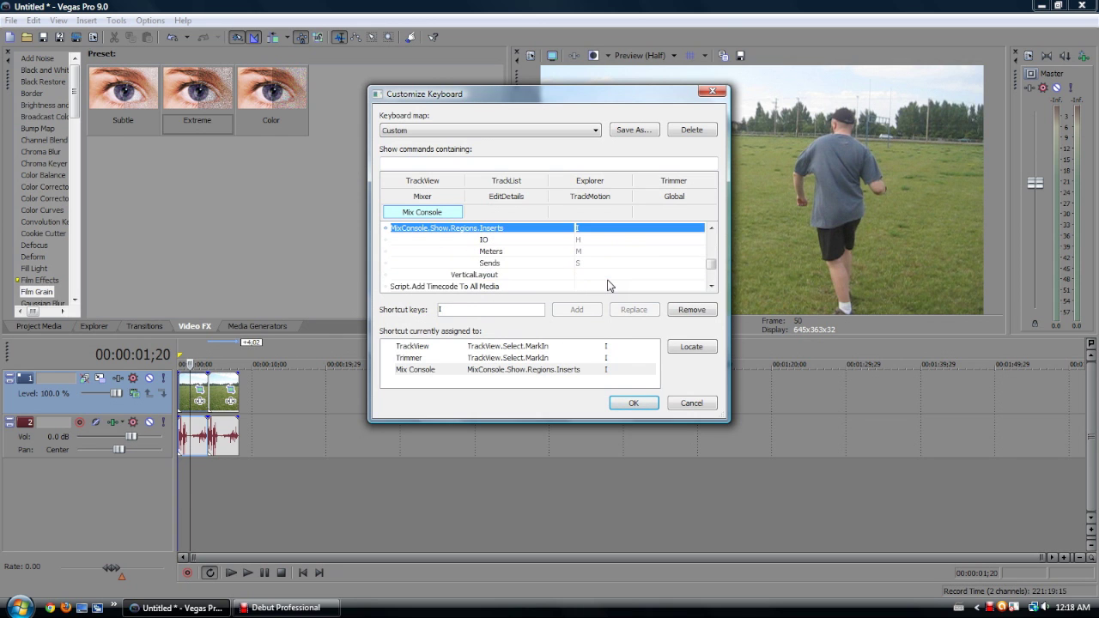
{"action": "left_click", "coordinate": [606, 275]}
{"action": "key", "text": "Up"}
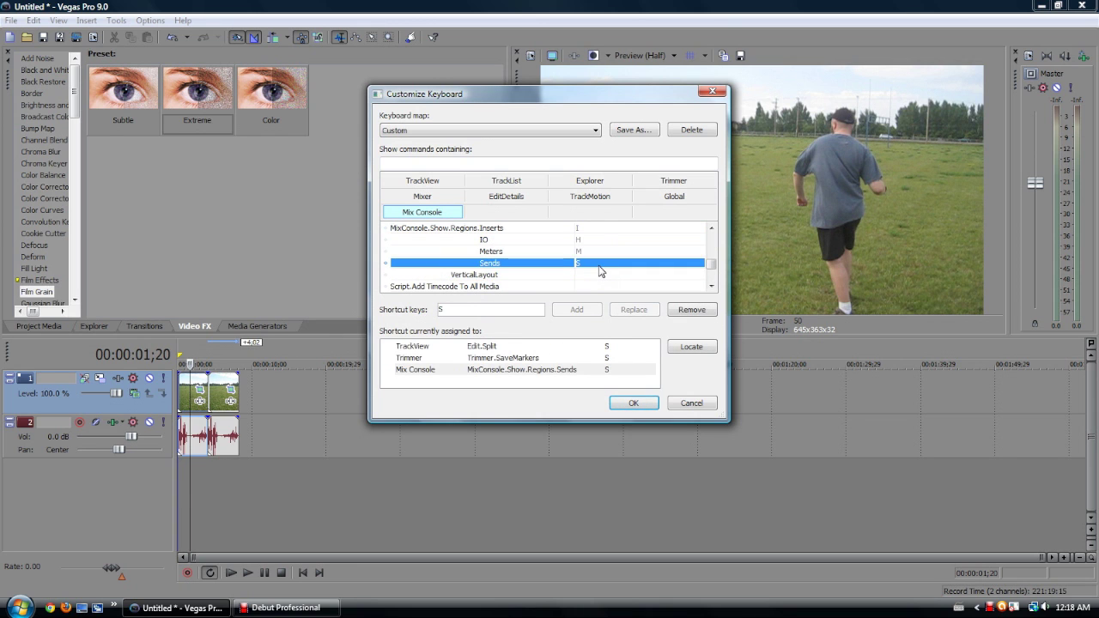
{"action": "scroll", "coordinate": [600, 271], "scroll_direction": "up", "scroll_amount": 5}
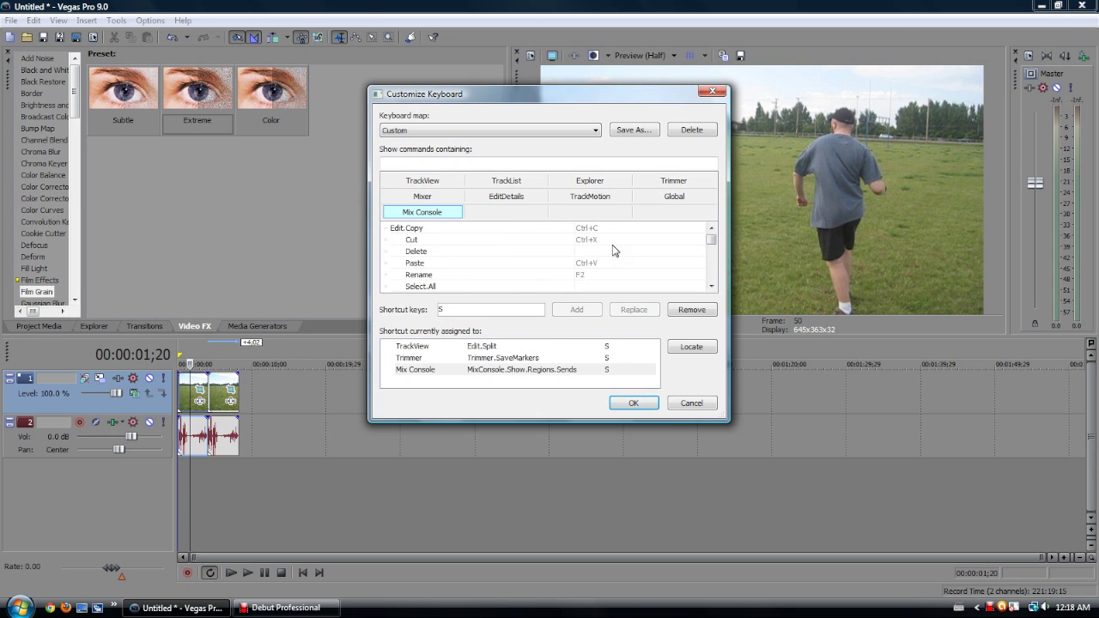
Show the Global command list and scroll down to PasteEventAttributes.
{"action": "left_click", "coordinate": [644, 197]}
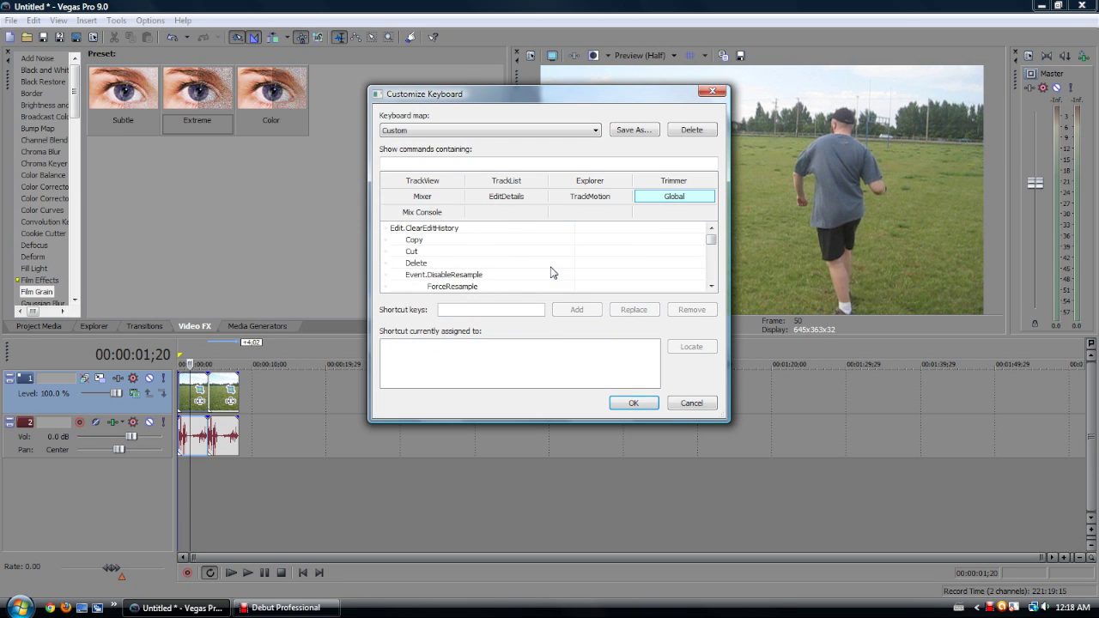
{"action": "left_click", "coordinate": [712, 286]}
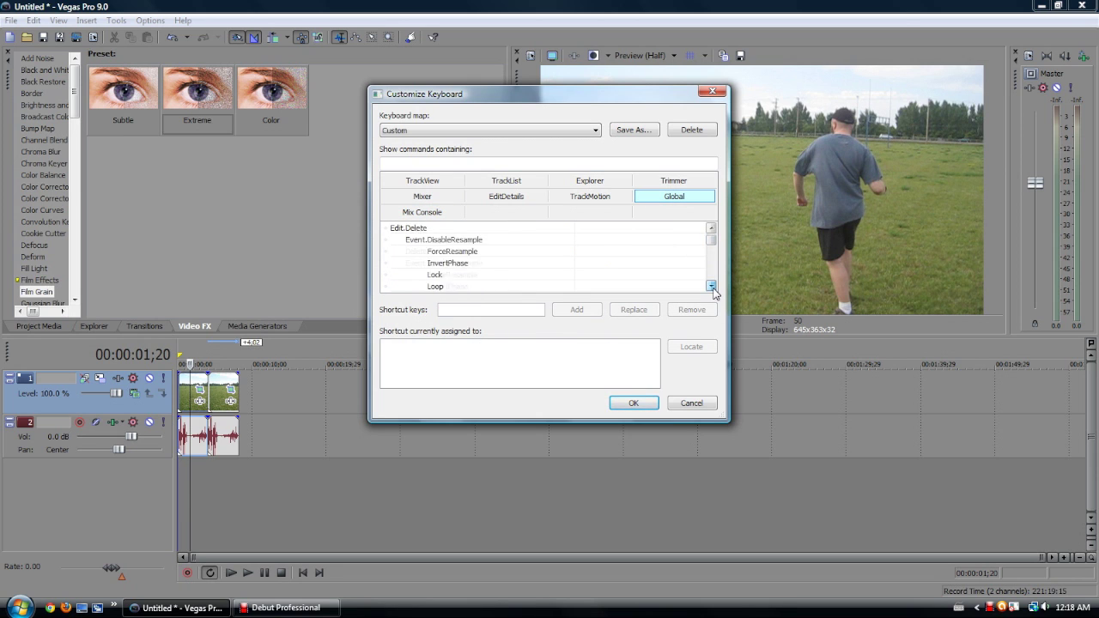
{"action": "left_click", "coordinate": [711, 286]}
{"action": "left_click", "coordinate": [712, 286]}
{"action": "left_click", "coordinate": [711, 286]}
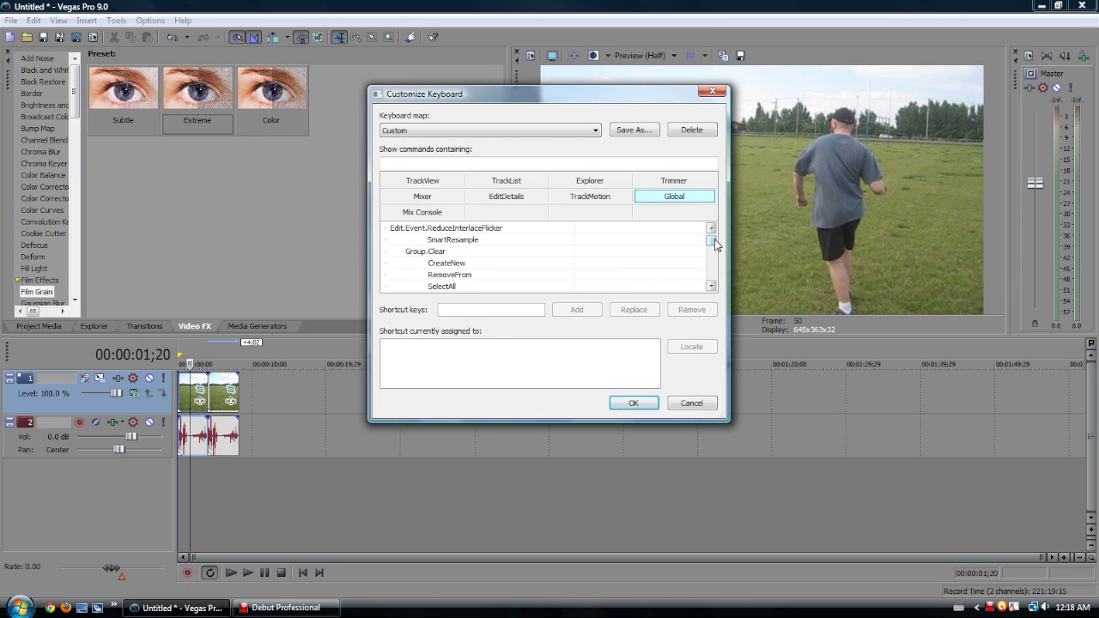
{"action": "scroll", "coordinate": [715, 244], "scroll_direction": "down", "scroll_amount": 4}
{"action": "left_click", "coordinate": [517, 198]}
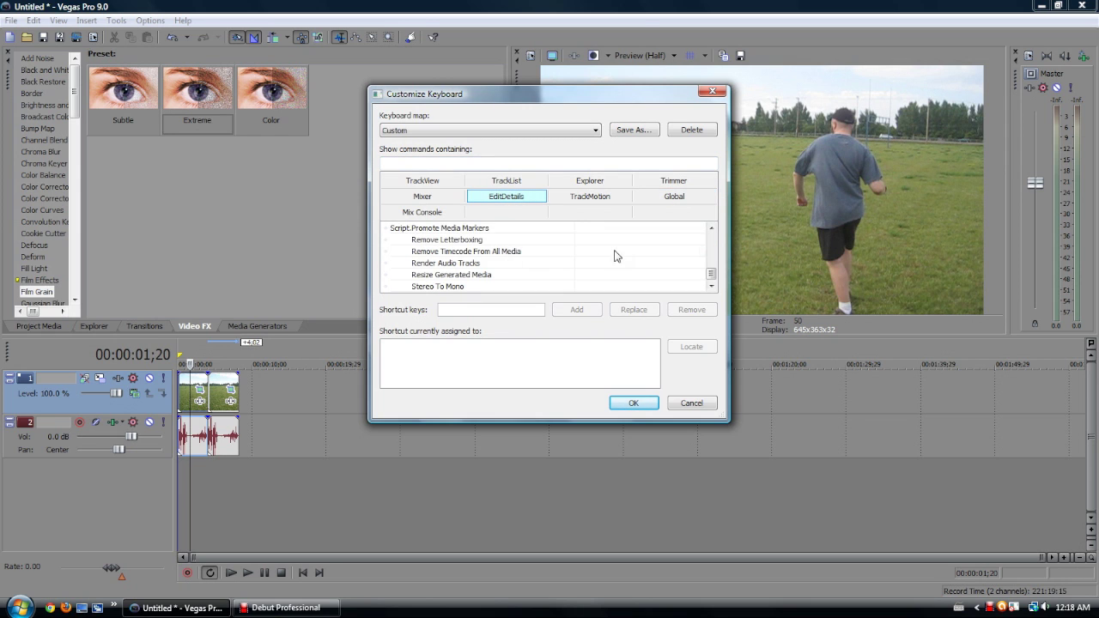
{"action": "scroll", "coordinate": [714, 258], "scroll_direction": "up", "scroll_amount": 3}
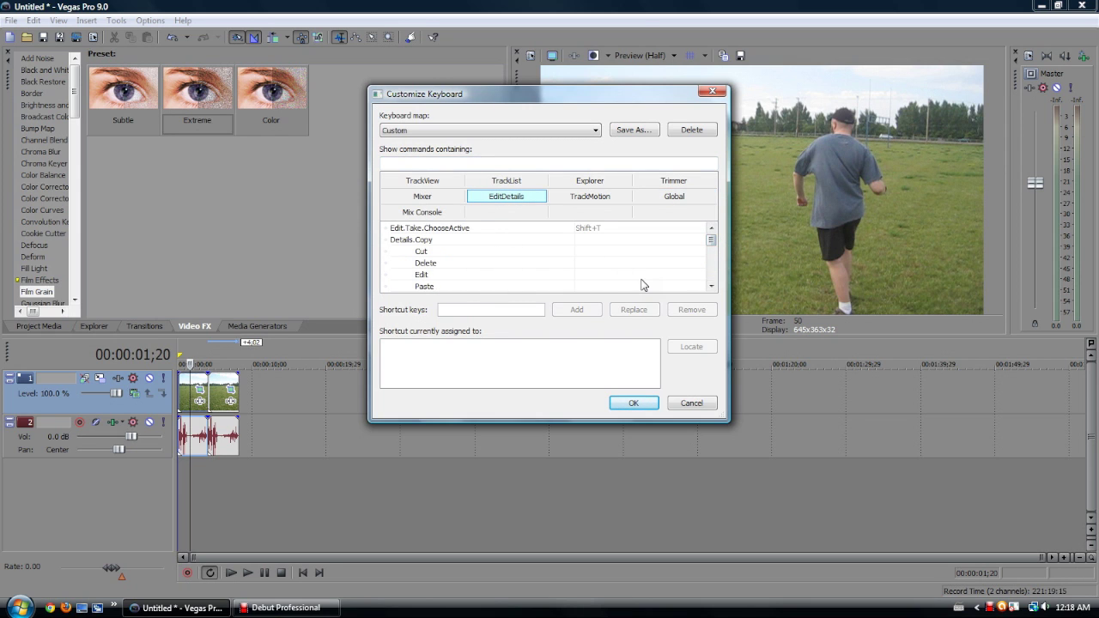
{"action": "scroll", "coordinate": [639, 284], "scroll_direction": "down", "scroll_amount": 1}
{"action": "scroll", "coordinate": [481, 279], "scroll_direction": "down", "scroll_amount": 8}
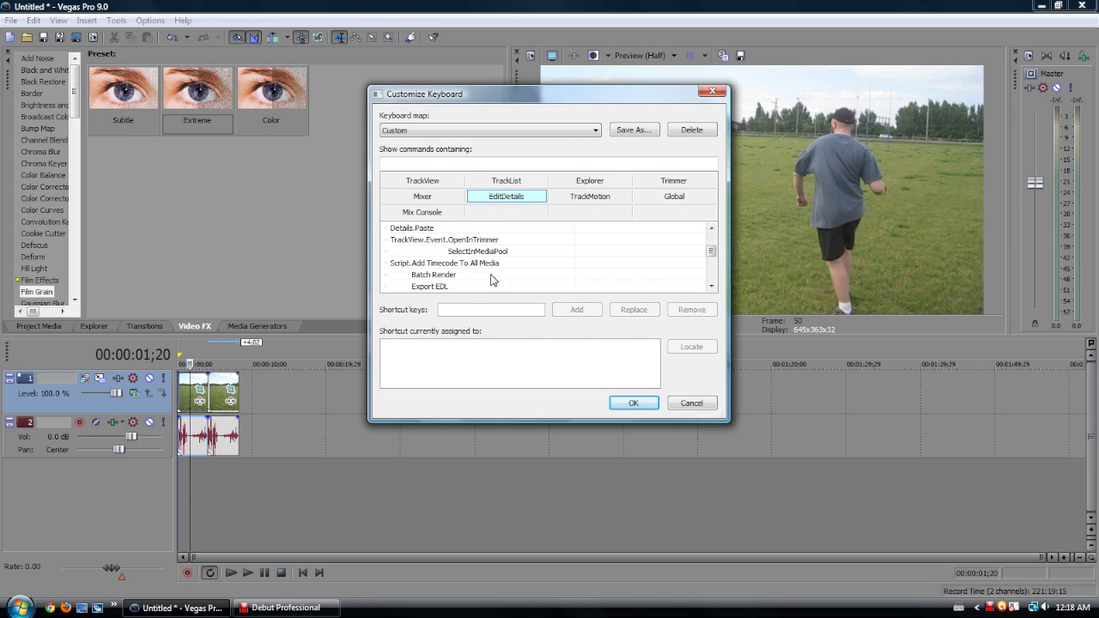
{"action": "scroll", "coordinate": [492, 280], "scroll_direction": "down", "scroll_amount": 1}
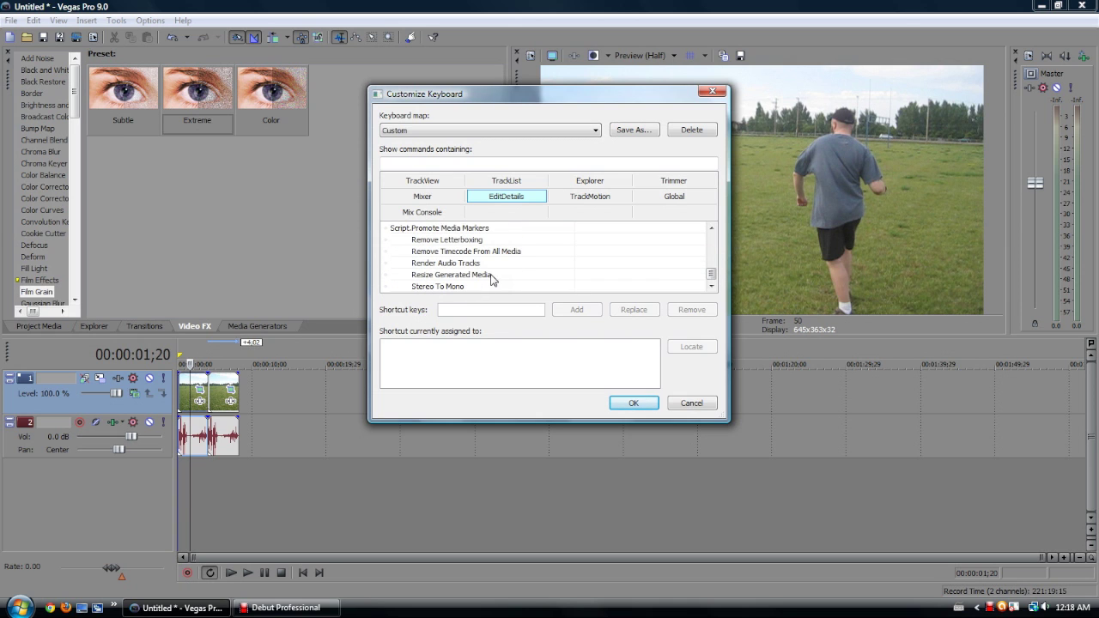
{"action": "left_click", "coordinate": [651, 196]}
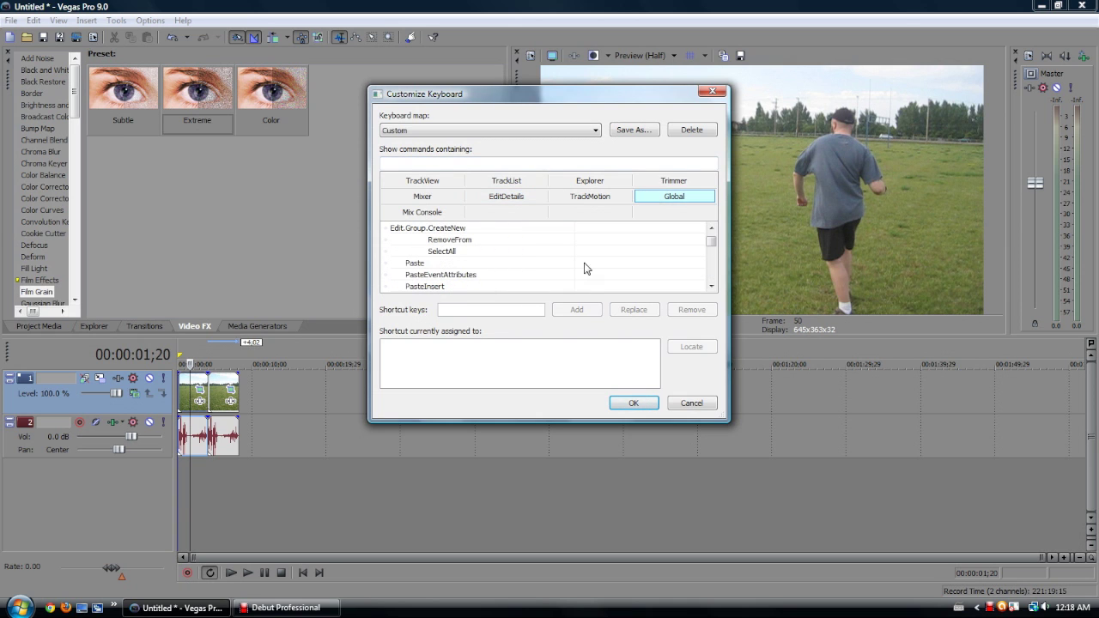
Assign the Ctrl+A shortcut to the Edit.PasteEventAttributes command.
{"action": "left_click", "coordinate": [471, 274]}
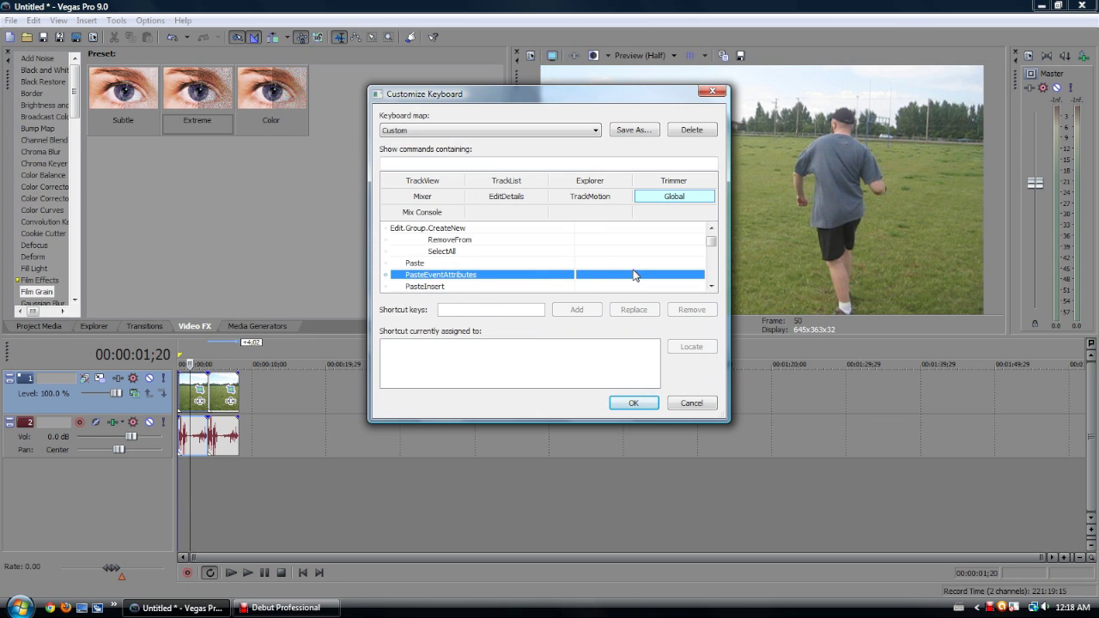
{"action": "left_click", "coordinate": [472, 309]}
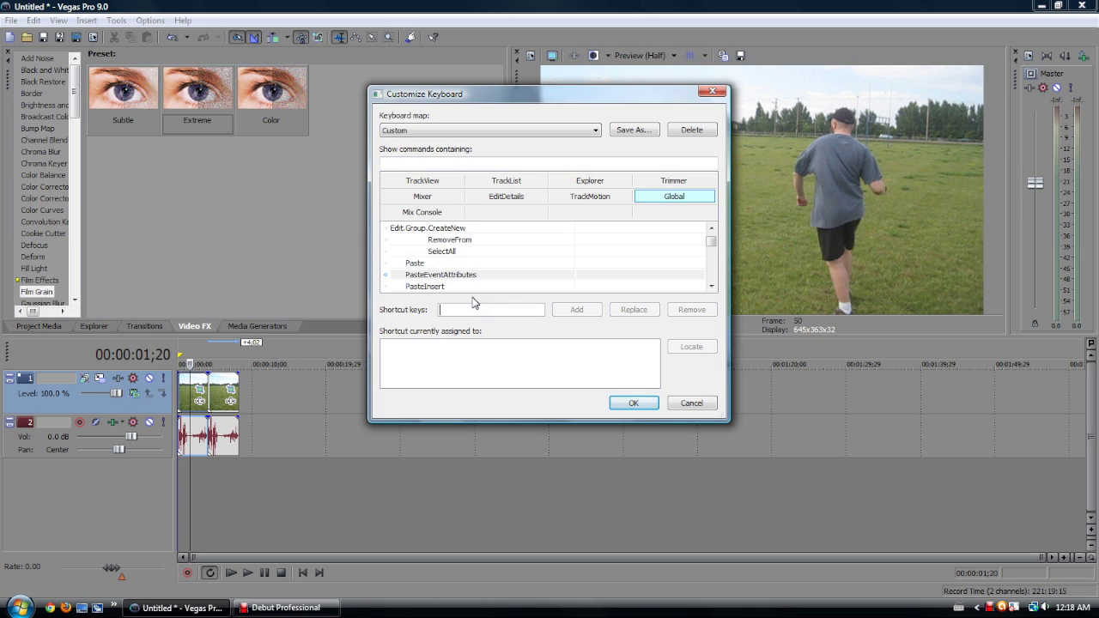
{"action": "key", "text": "ctrl+a"}
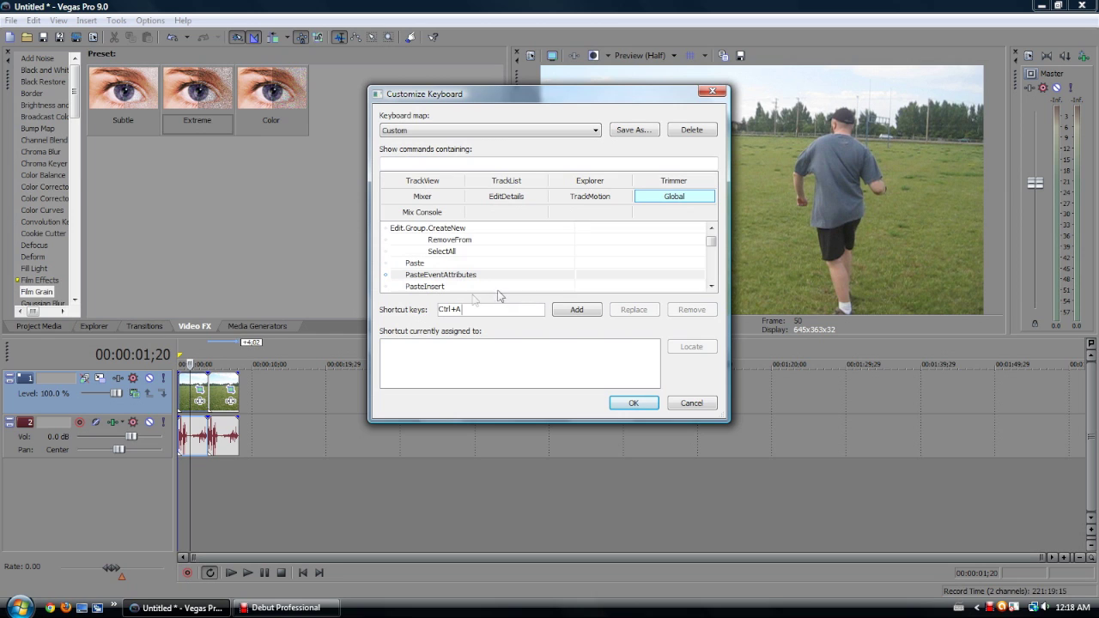
{"action": "left_click", "coordinate": [586, 313]}
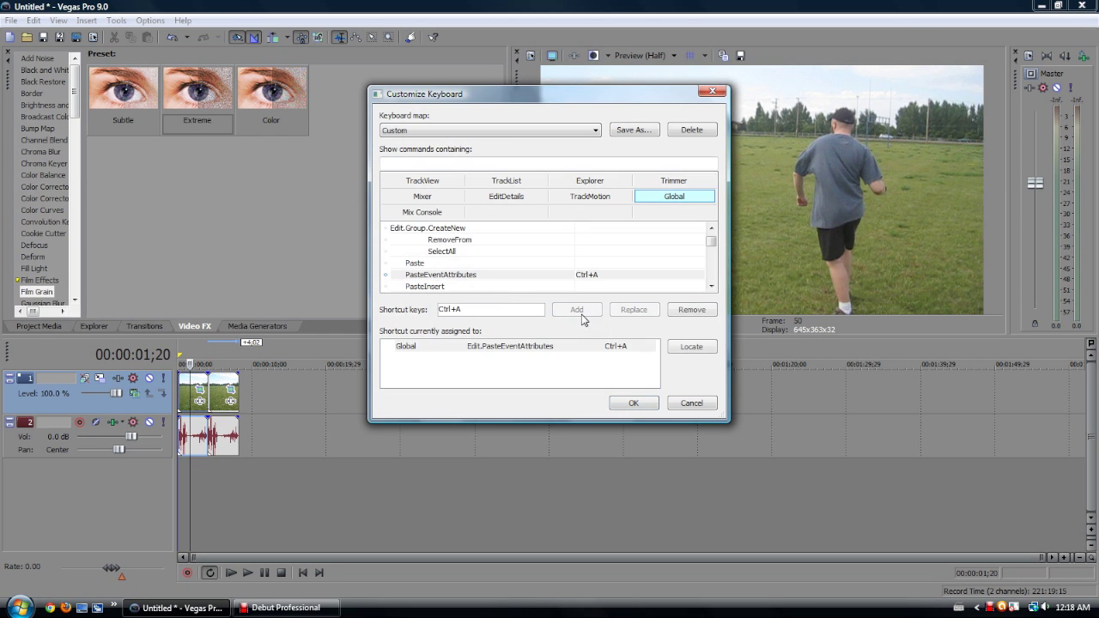
Verify the Ctrl+A assignment with Locate, then save the map and close keyboard settings.
{"action": "left_click", "coordinate": [468, 351]}
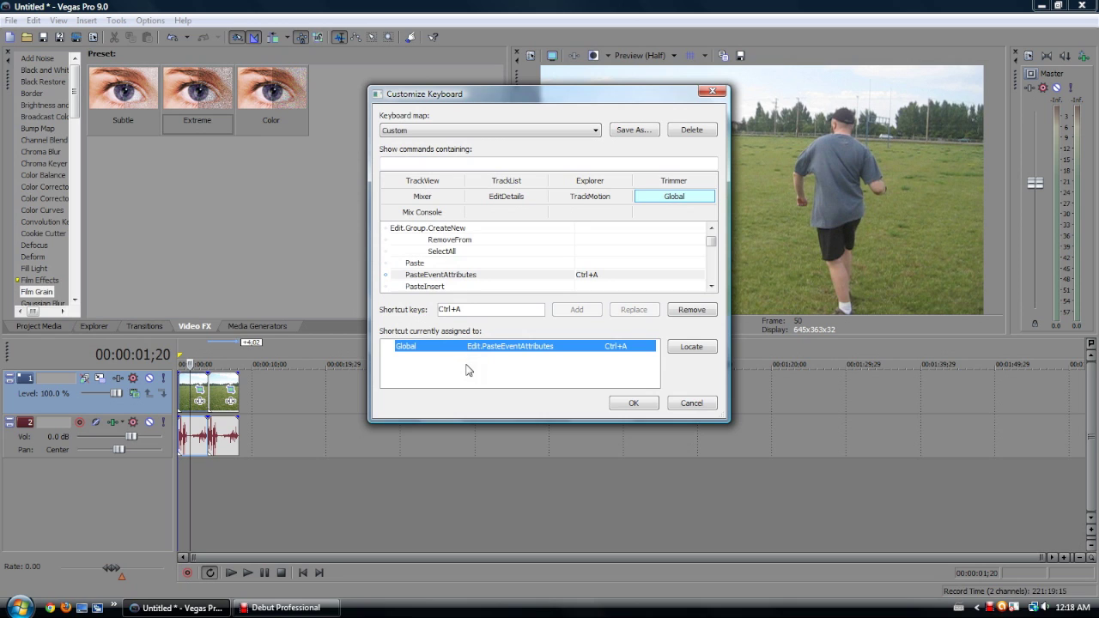
{"action": "left_click", "coordinate": [468, 370]}
{"action": "left_click", "coordinate": [468, 352]}
{"action": "left_click", "coordinate": [688, 348]}
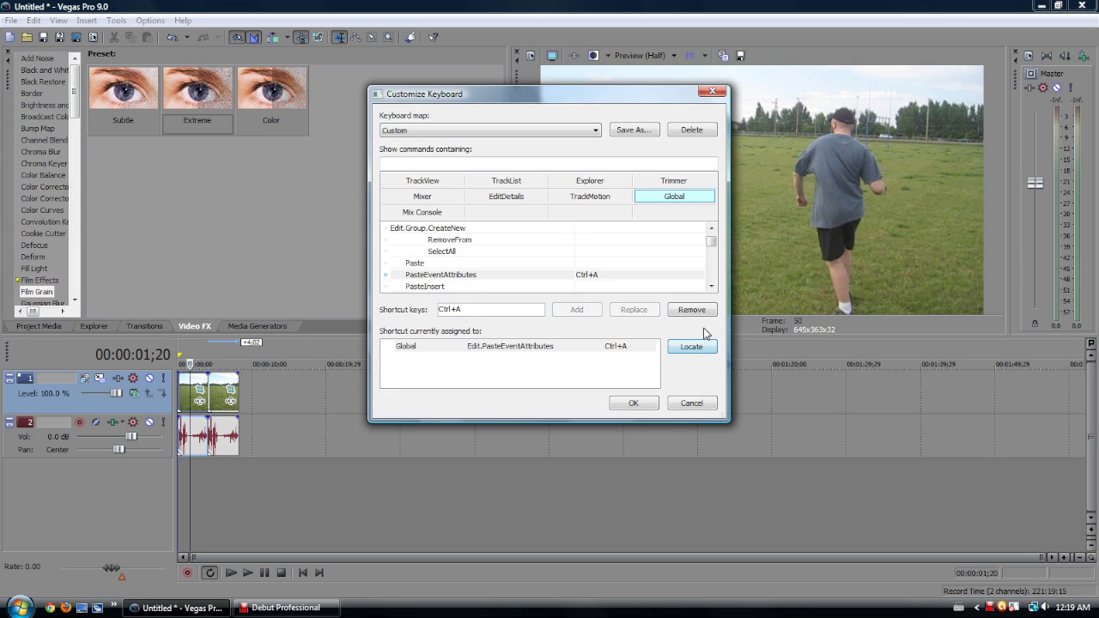
{"action": "left_click", "coordinate": [626, 348]}
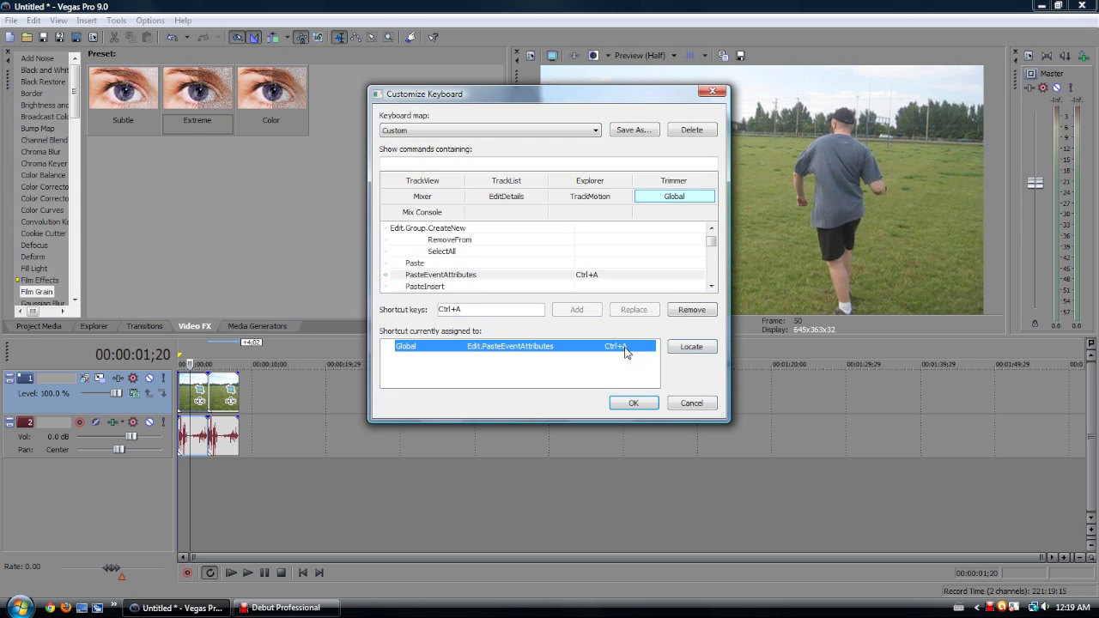
{"action": "left_click", "coordinate": [631, 404]}
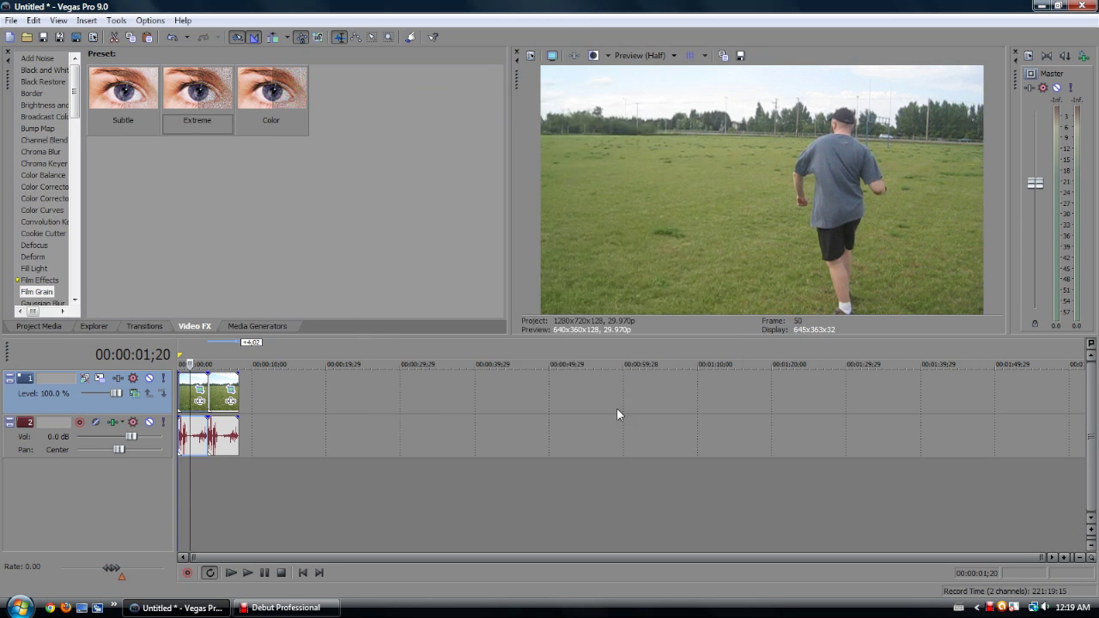
Apply the Defocus Hexagon preset to the first clip.
{"action": "left_click", "coordinate": [36, 255]}
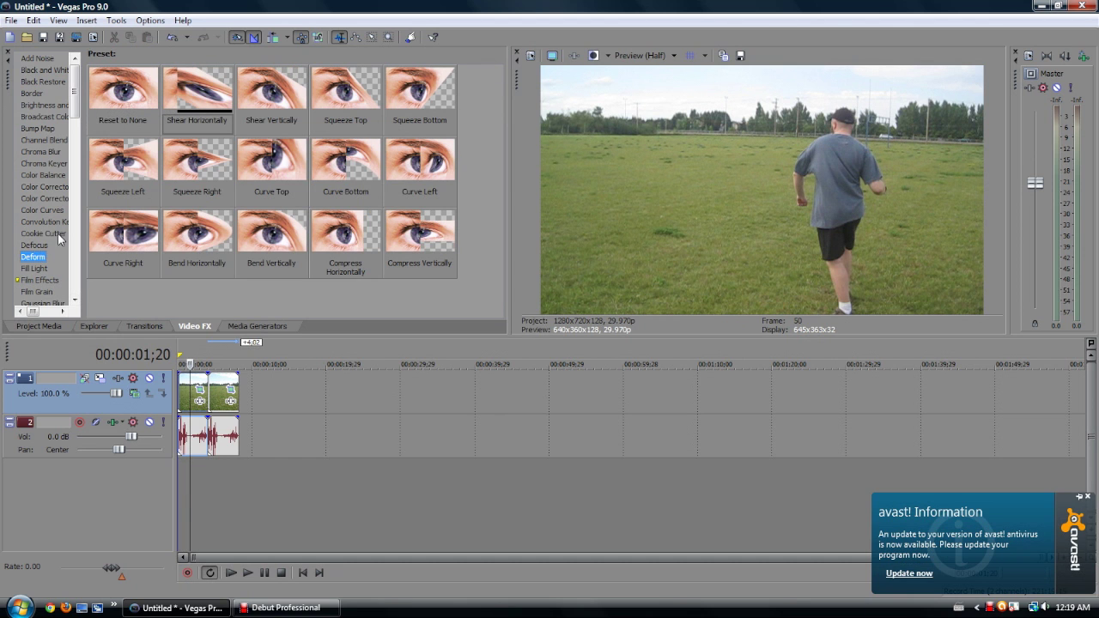
{"action": "left_click", "coordinate": [51, 246]}
{"action": "left_click_drag", "start_coordinate": [206, 90], "coordinate": [190, 402]}
{"action": "left_click", "coordinate": [1088, 499]}
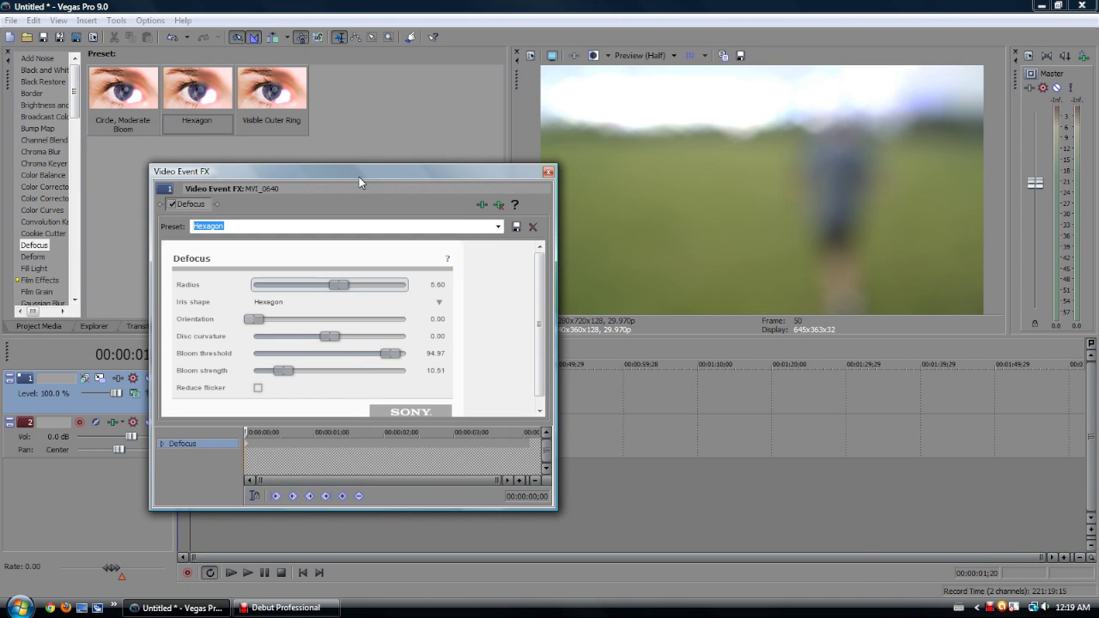
{"action": "left_click", "coordinate": [548, 171]}
Add the Unsharp Mask Outline Edges preset and move it ahead of Defocus in the chain.
{"action": "scroll", "coordinate": [30, 271], "scroll_direction": "down", "scroll_amount": 12}
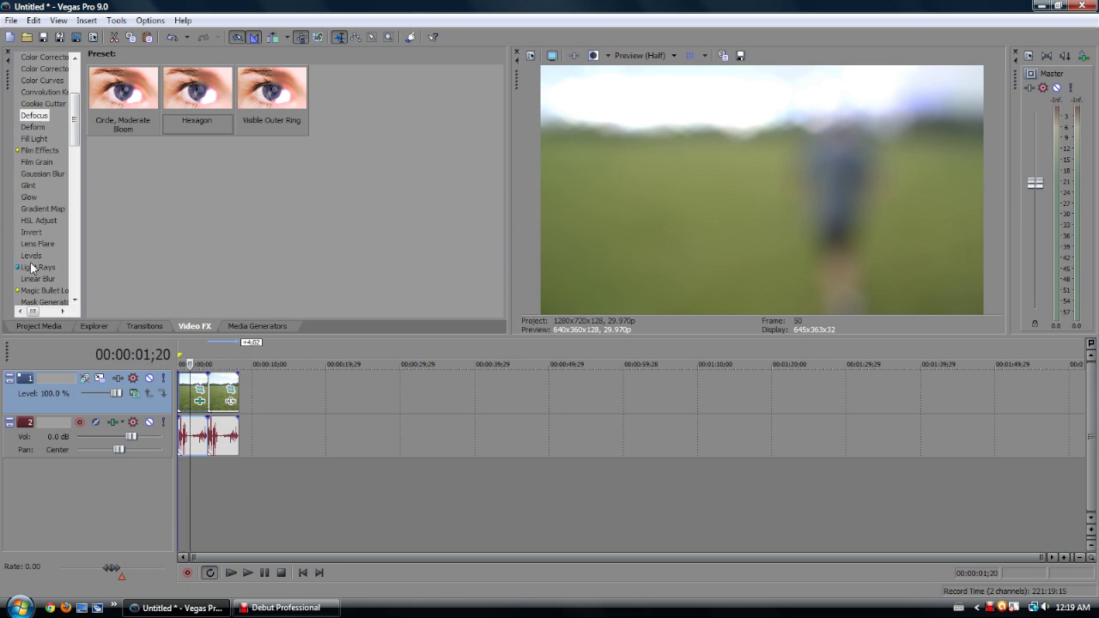
{"action": "scroll", "coordinate": [29, 270], "scroll_direction": "down", "scroll_amount": 6}
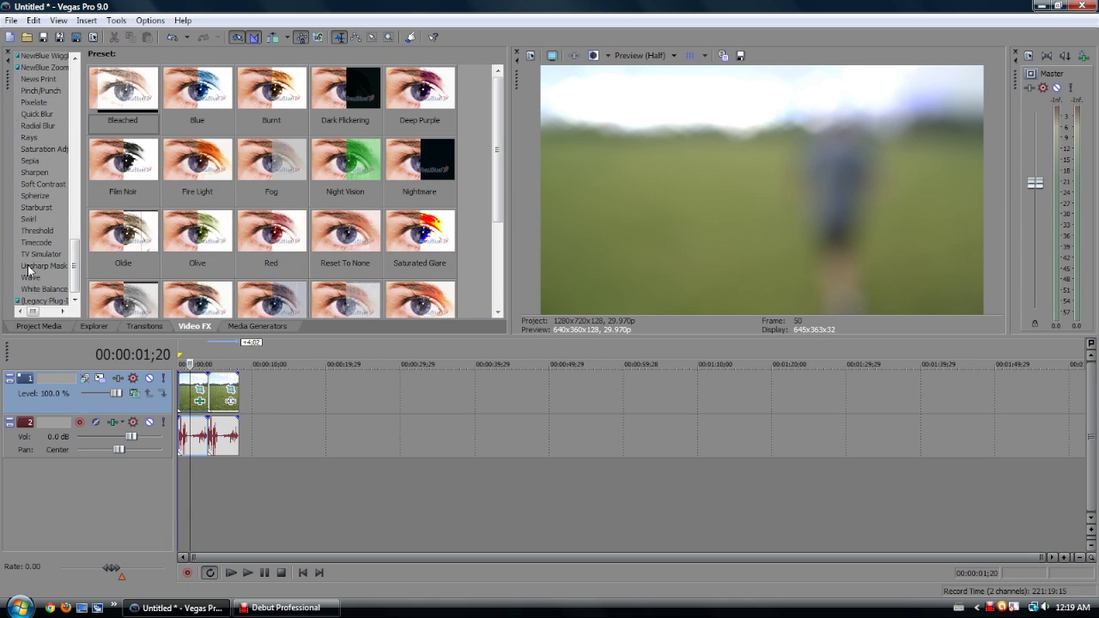
{"action": "left_click", "coordinate": [36, 251]}
{"action": "left_click", "coordinate": [34, 257]}
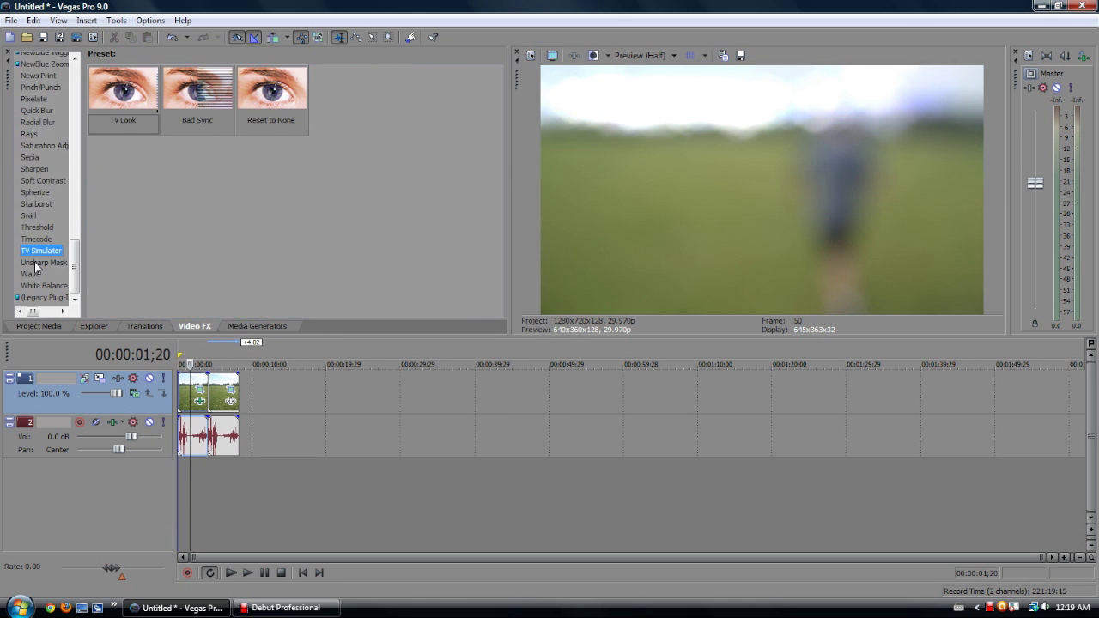
{"action": "left_click_drag", "start_coordinate": [198, 168], "coordinate": [192, 392]}
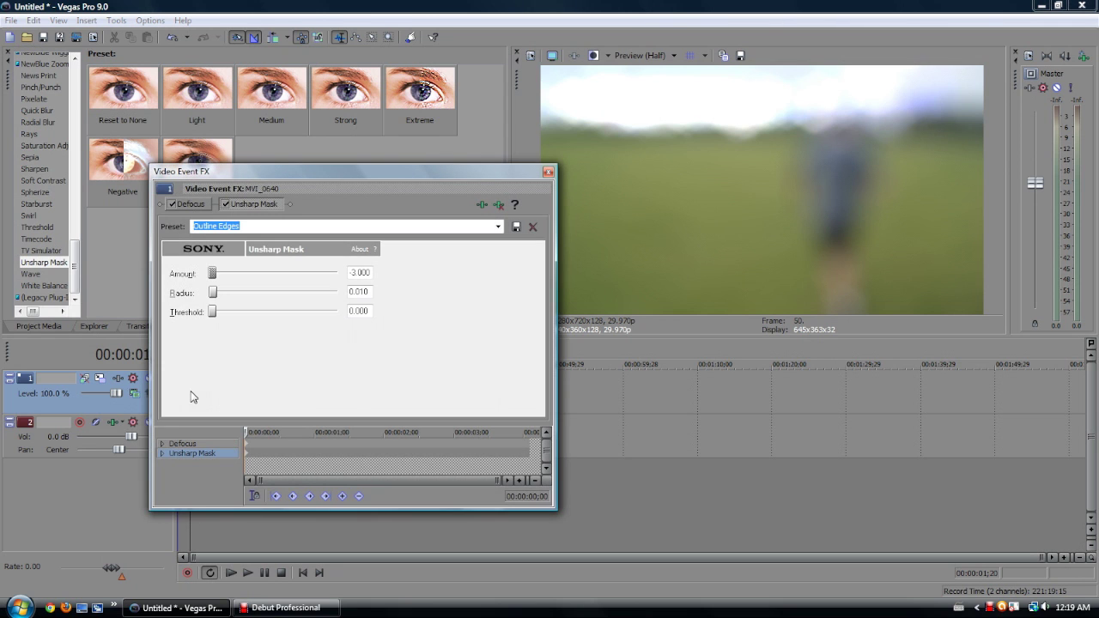
{"action": "left_click_drag", "start_coordinate": [274, 206], "coordinate": [48, 211]}
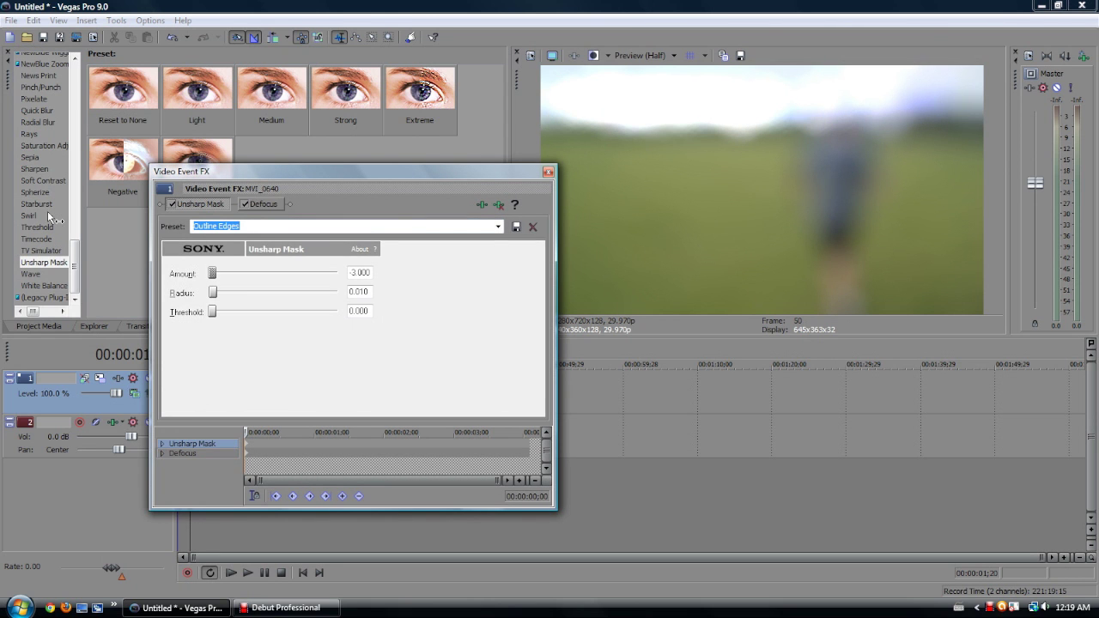
{"action": "left_click", "coordinate": [547, 173]}
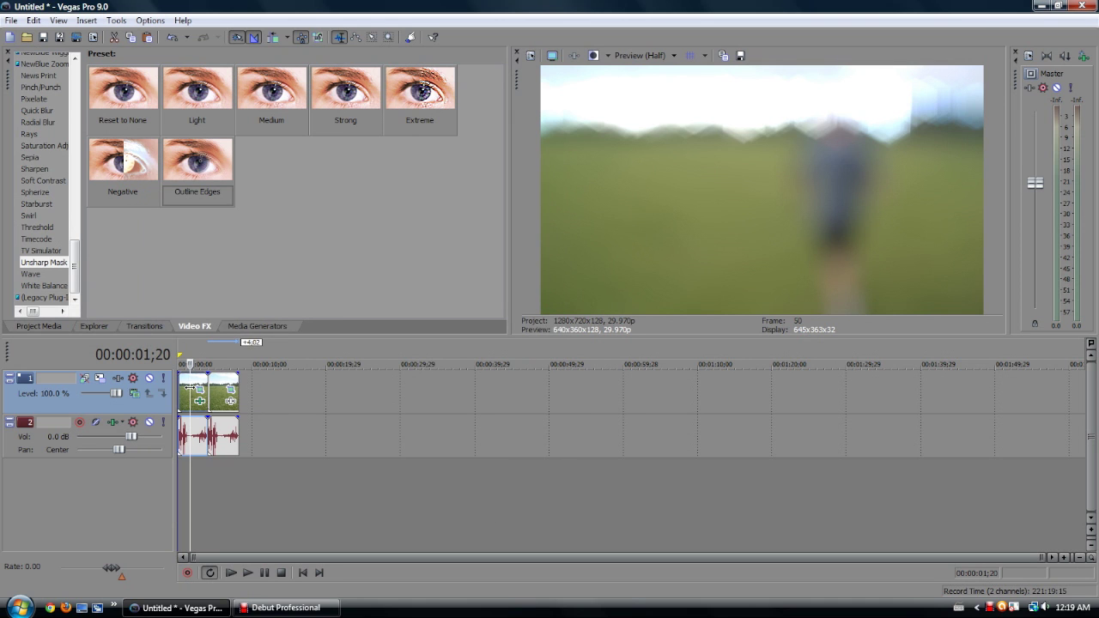
Select the second clip, undo an accidental Ctrl+V clip paste, and open its context menu.
{"action": "left_click", "coordinate": [221, 391]}
{"action": "key", "text": "ctrl+v"}
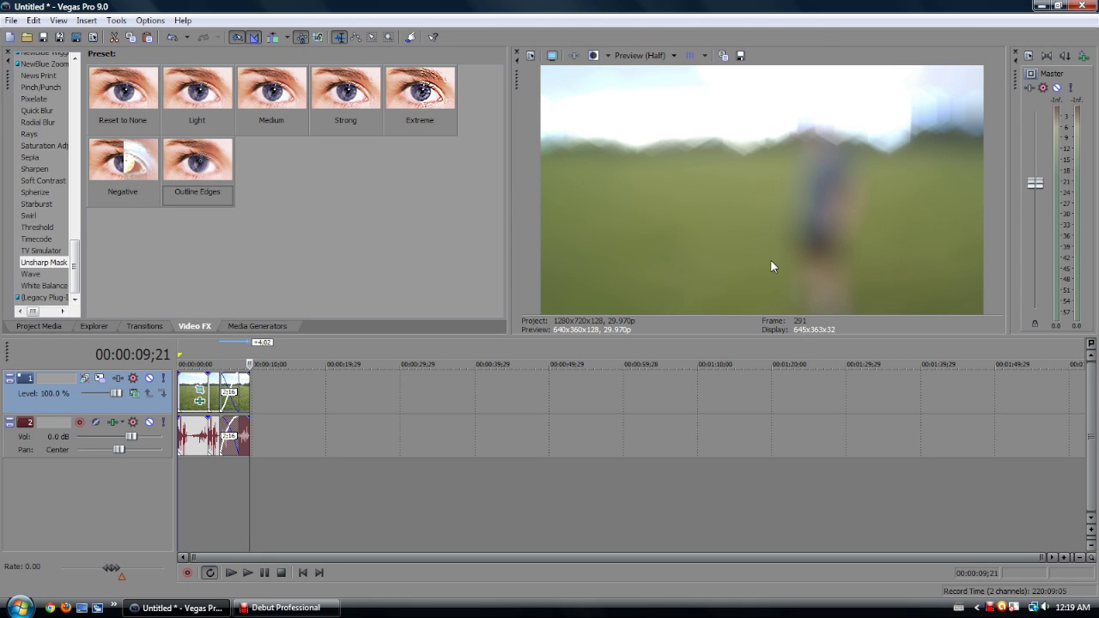
{"action": "key", "text": "ctrl+z"}
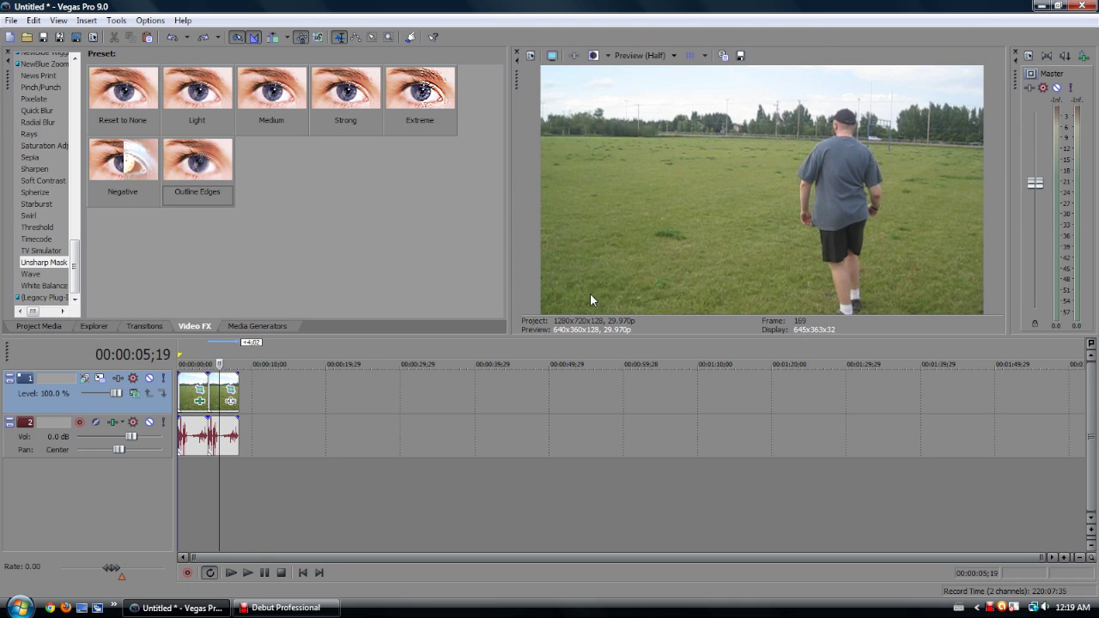
{"action": "left_click", "coordinate": [218, 388]}
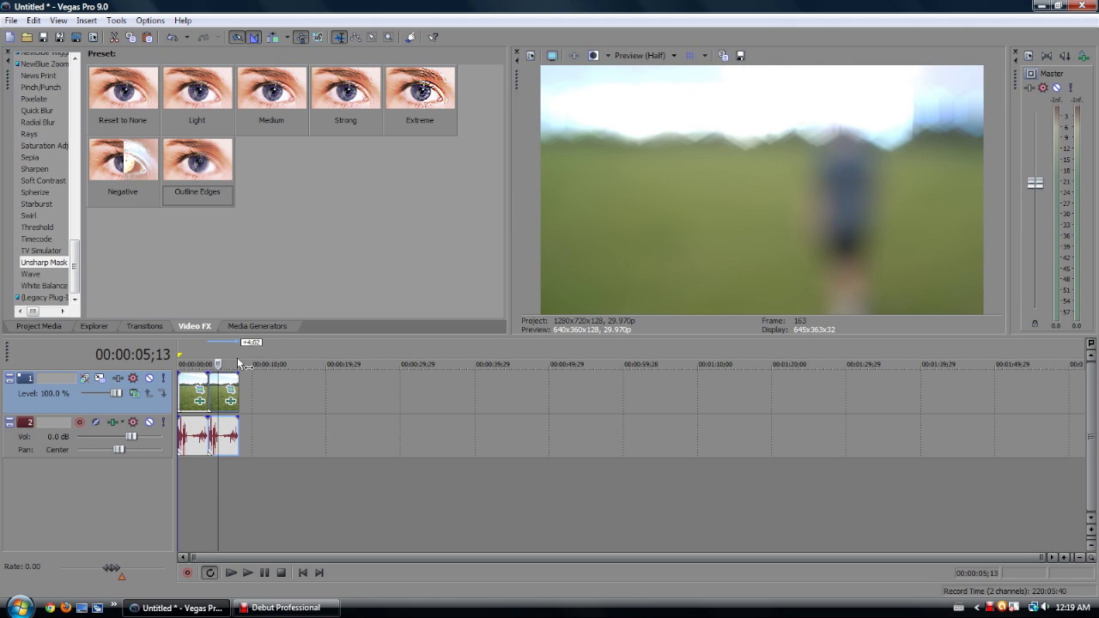
{"action": "right_click", "coordinate": [222, 392]}
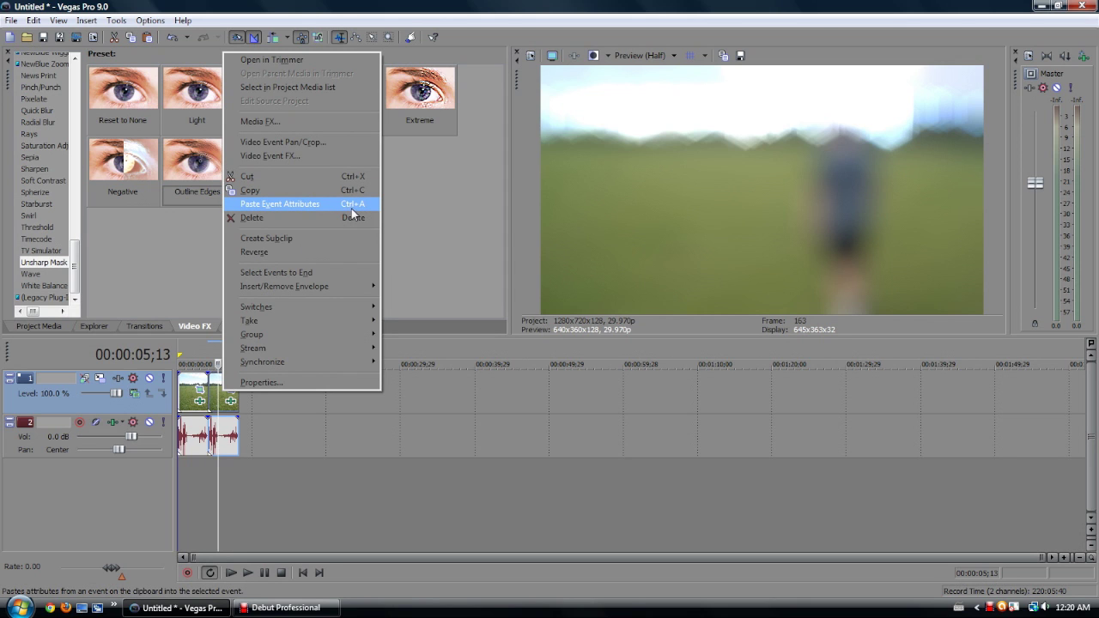
{"action": "left_click", "coordinate": [146, 510]}
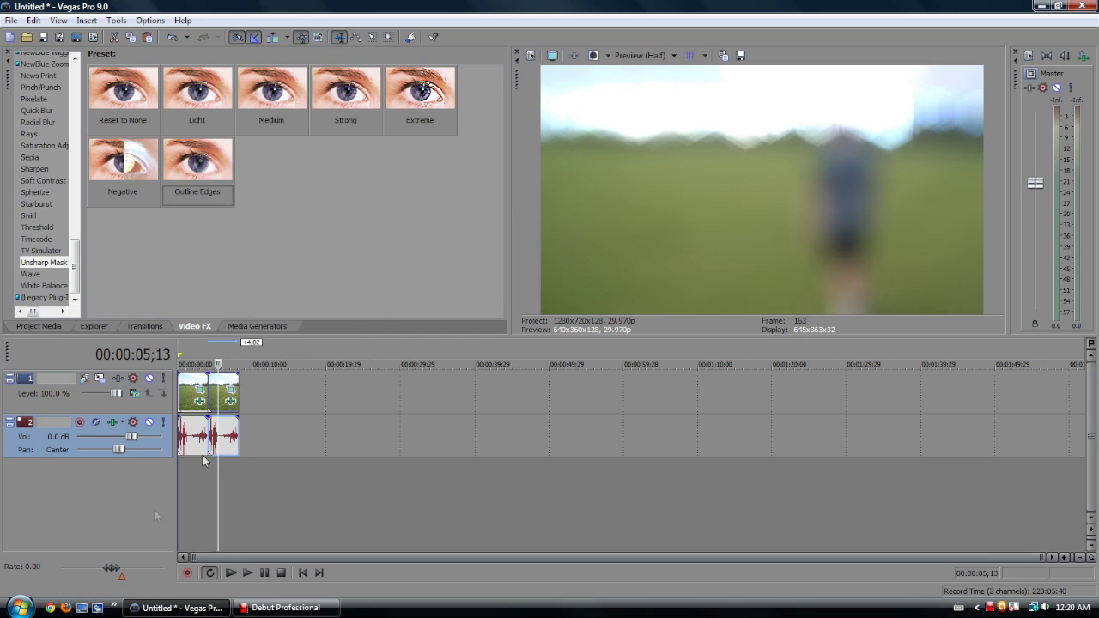
Delete the second clip, strip Unsharp Mask and Defocus from the first, and show Add Noise presets.
{"action": "left_click", "coordinate": [212, 396]}
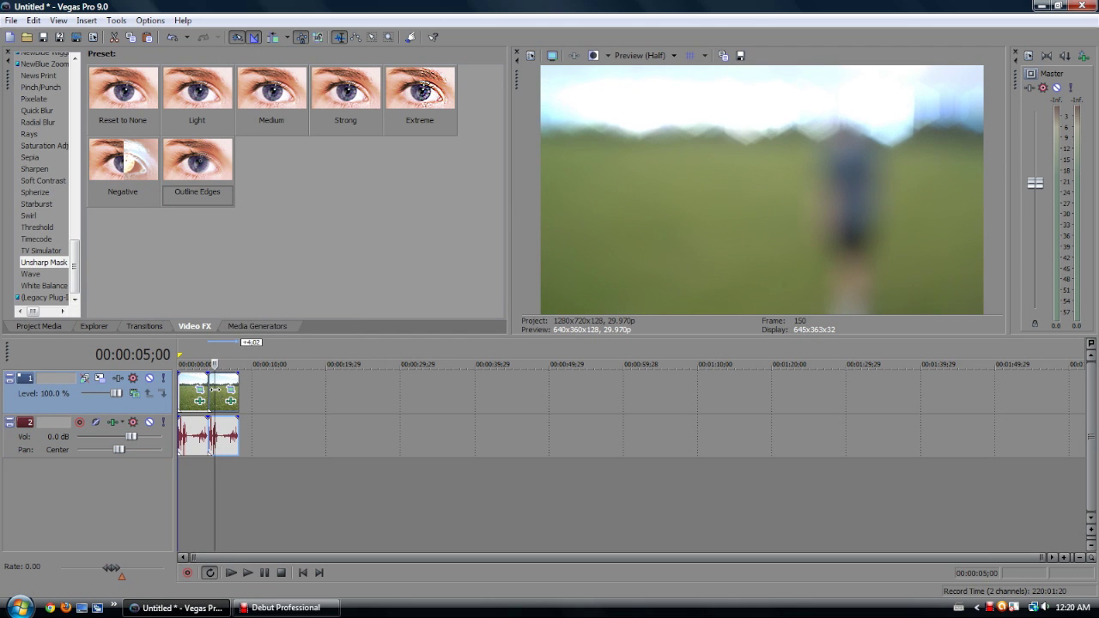
{"action": "key", "text": "Delete"}
{"action": "left_click_drag", "start_coordinate": [206, 402], "coordinate": [203, 400]}
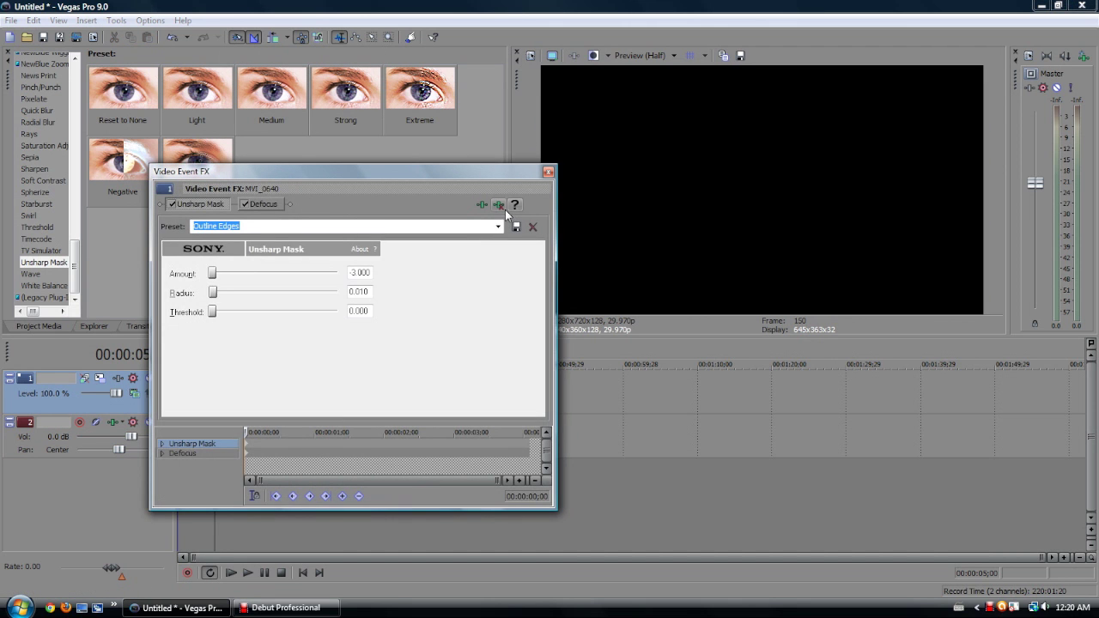
{"action": "left_click", "coordinate": [503, 208]}
{"action": "left_click", "coordinate": [502, 207]}
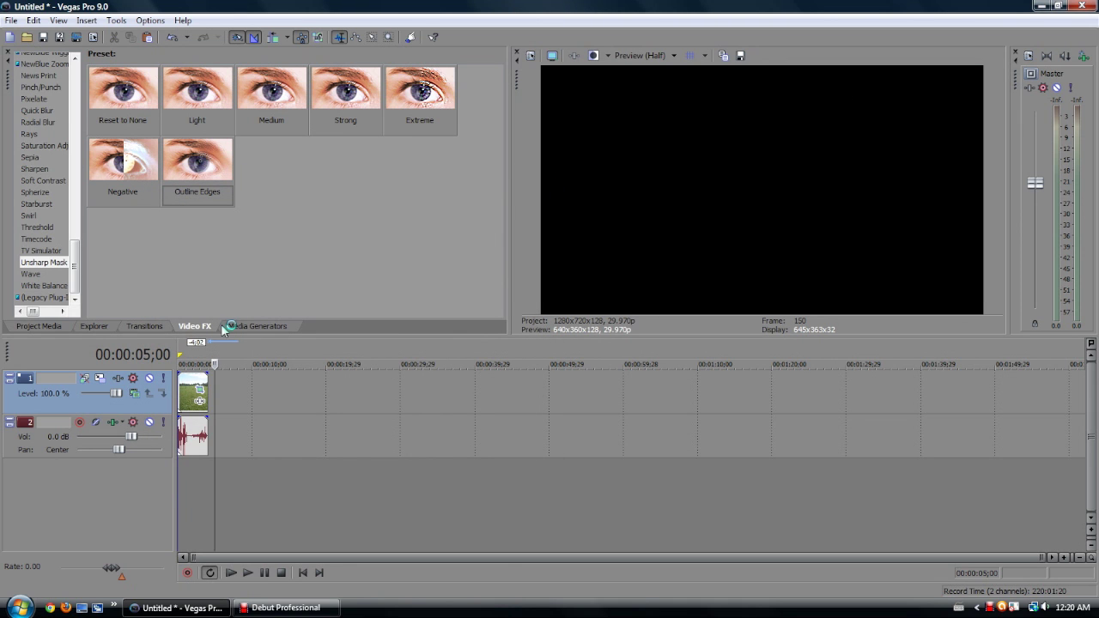
{"action": "left_click_drag", "start_coordinate": [75, 276], "coordinate": [77, 85]}
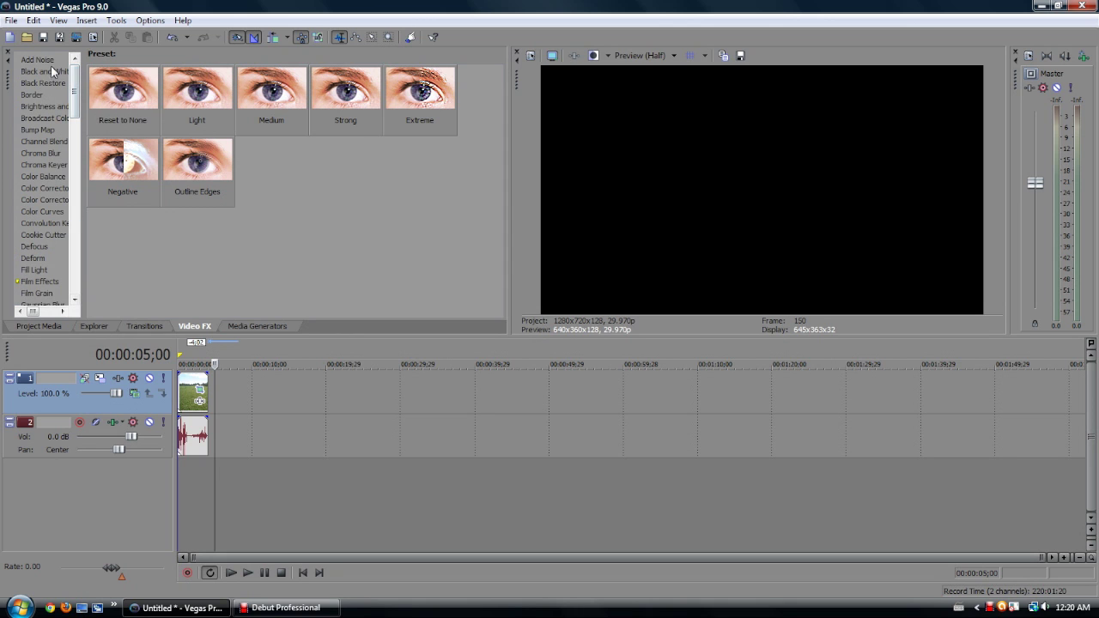
{"action": "left_click", "coordinate": [50, 61]}
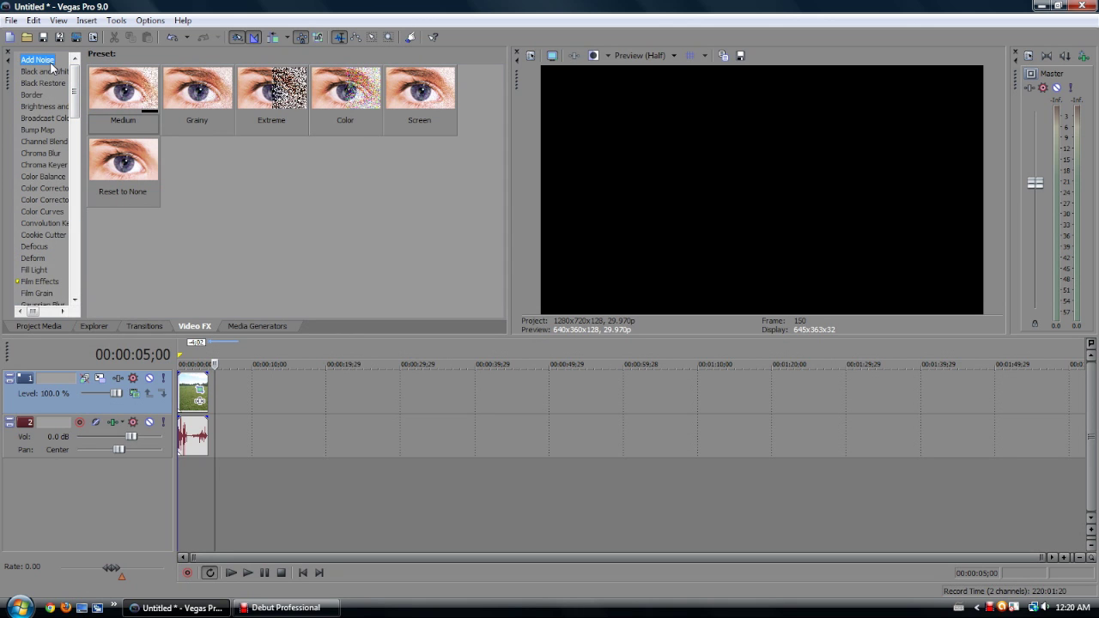